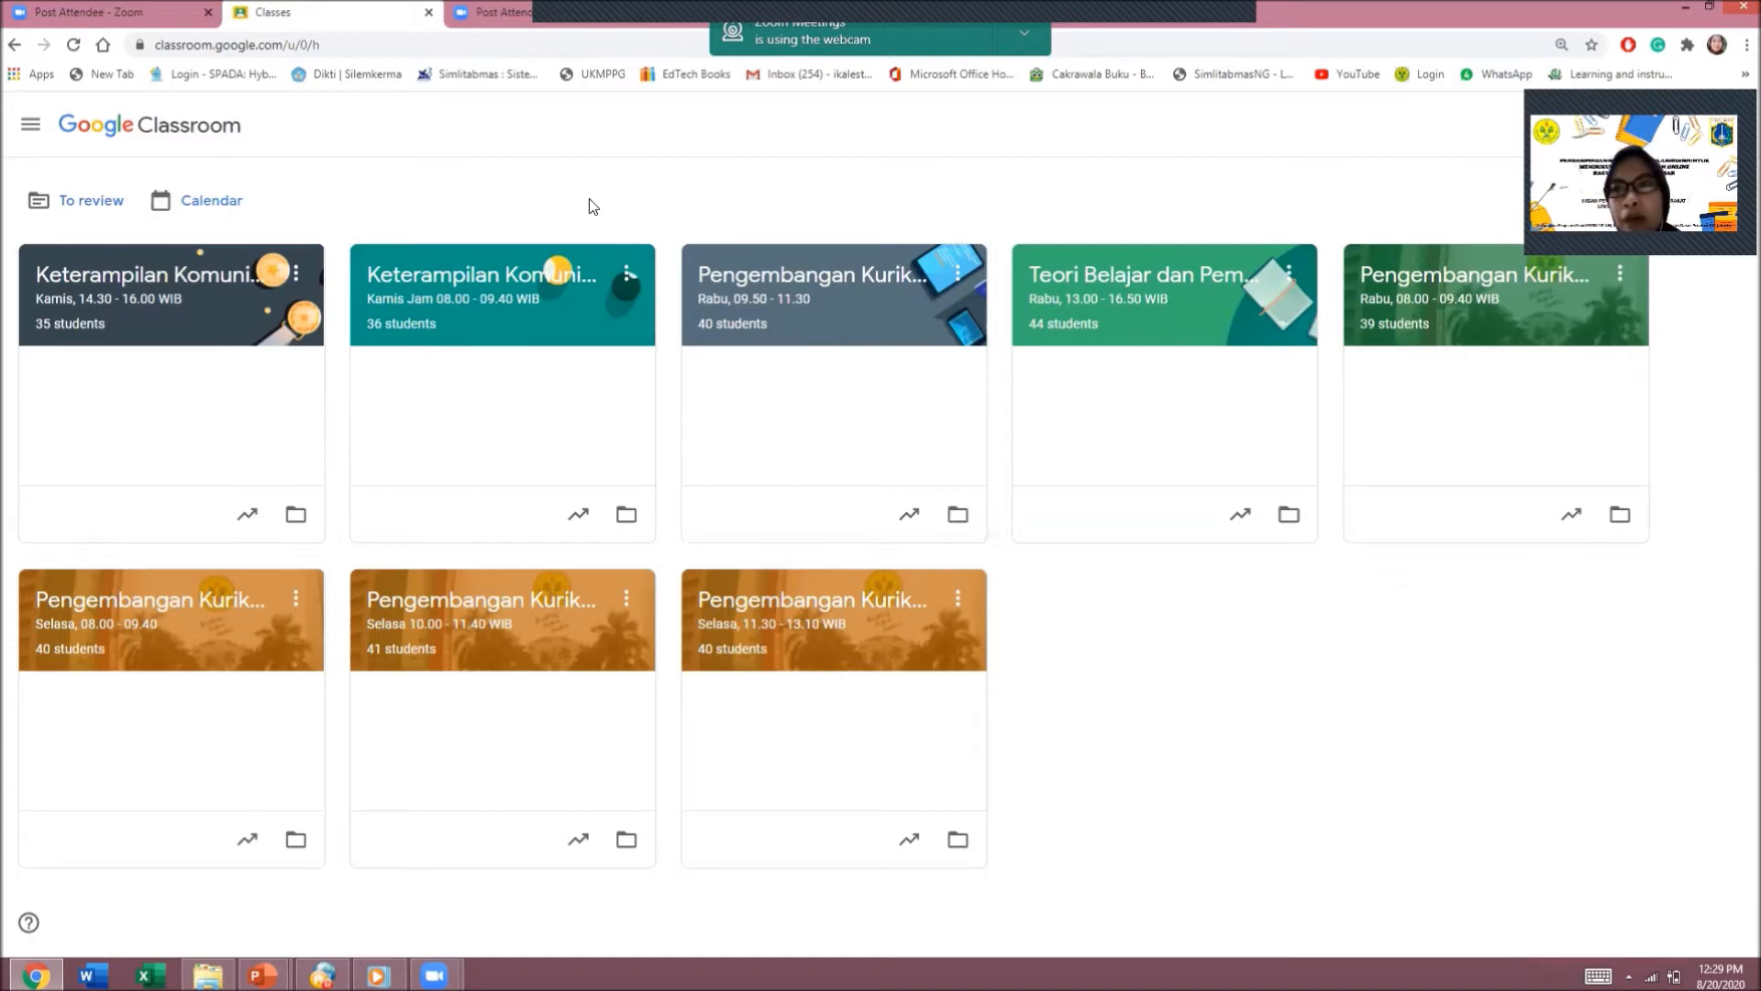
- Start creating a new class and accept the notice about not using Classroom at a school with students
left_click_drag(1668, 108, 1419, 69)
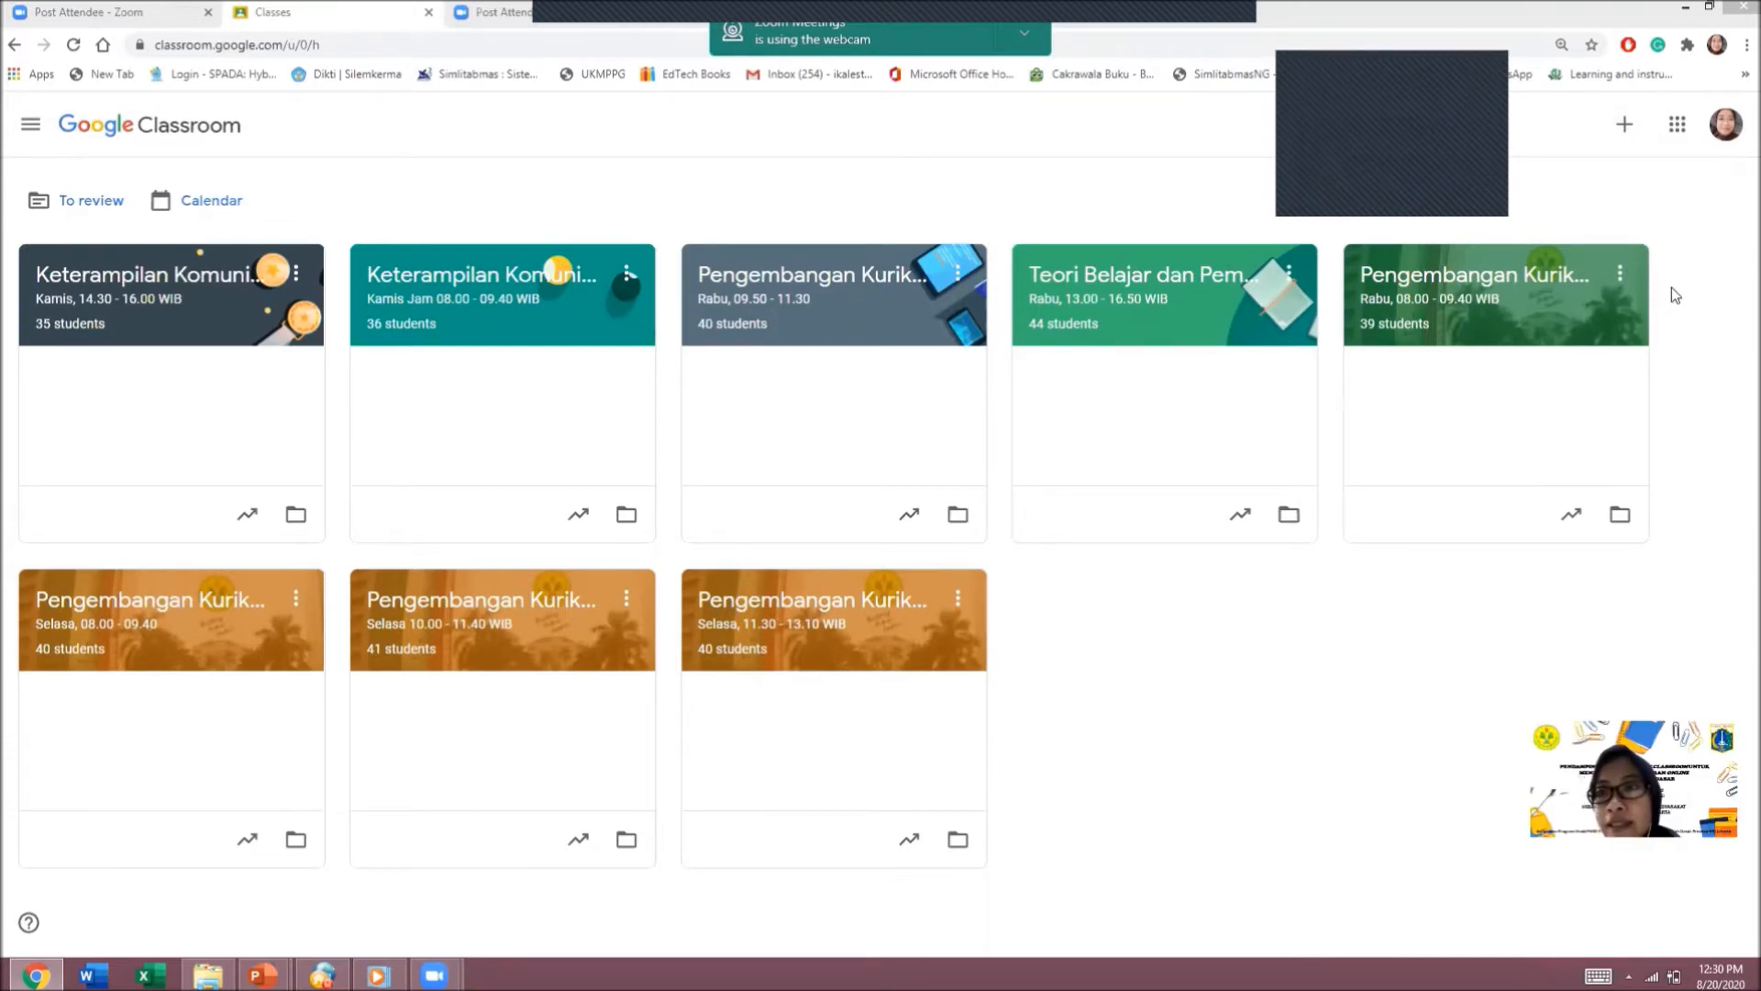
left_click(1625, 129)
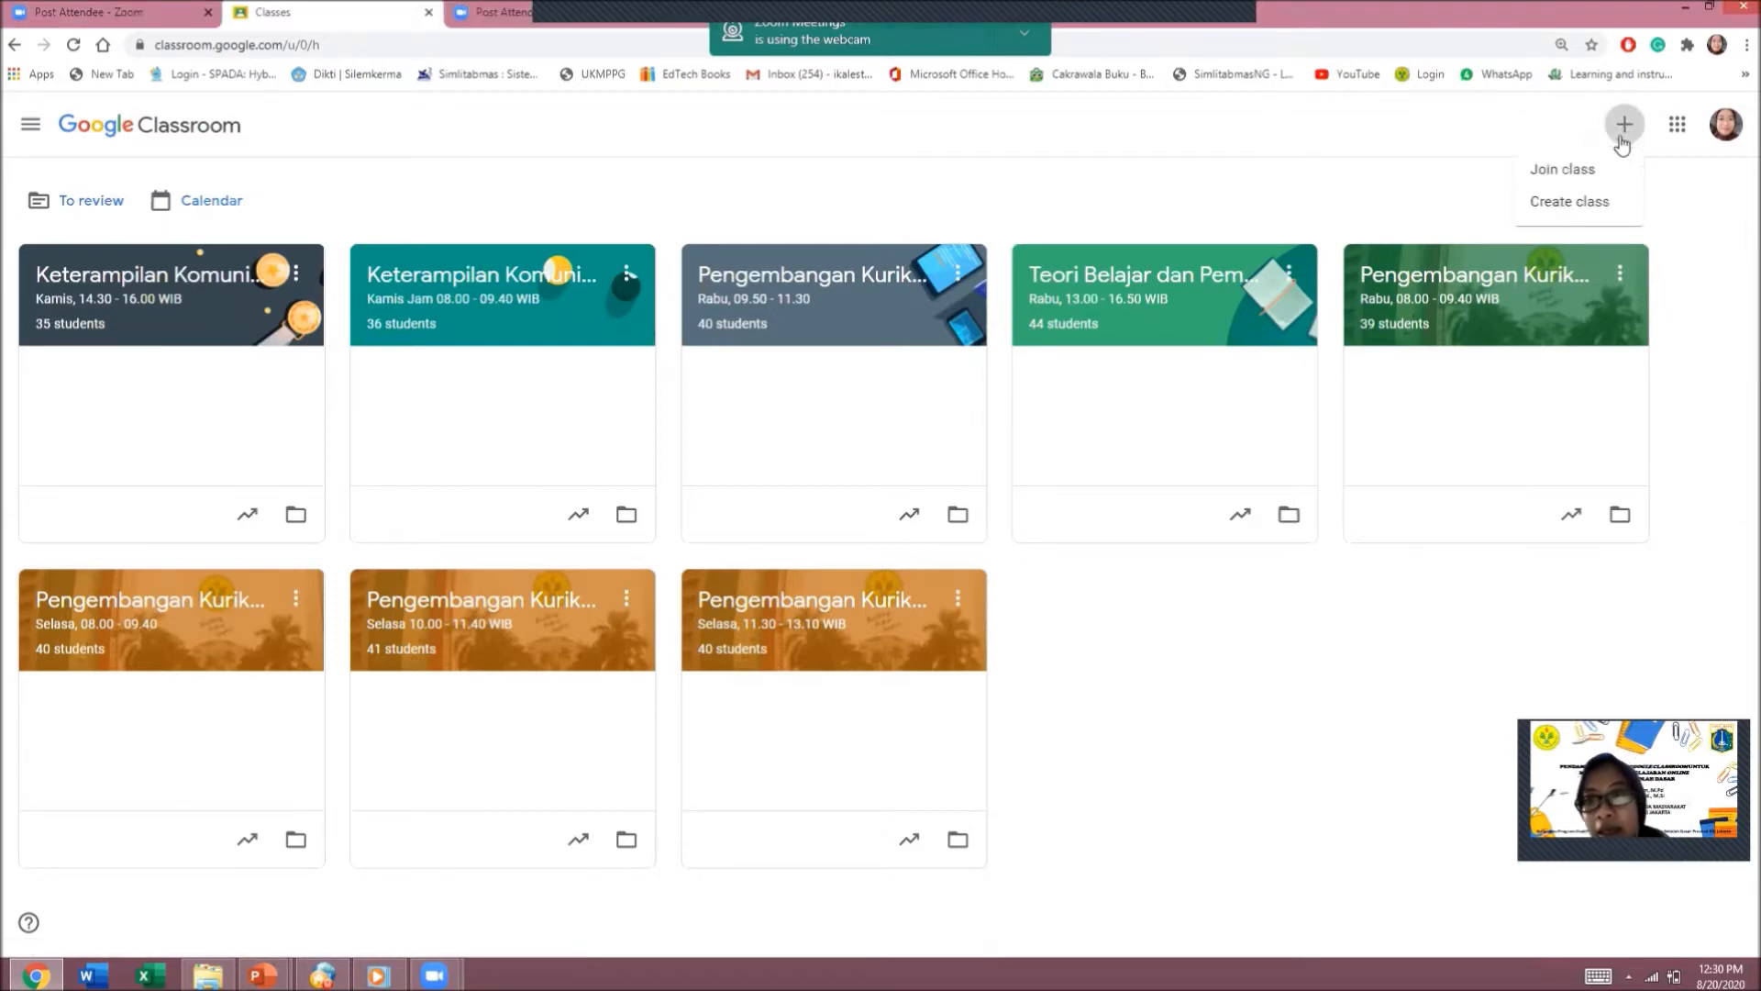
left_click(1594, 203)
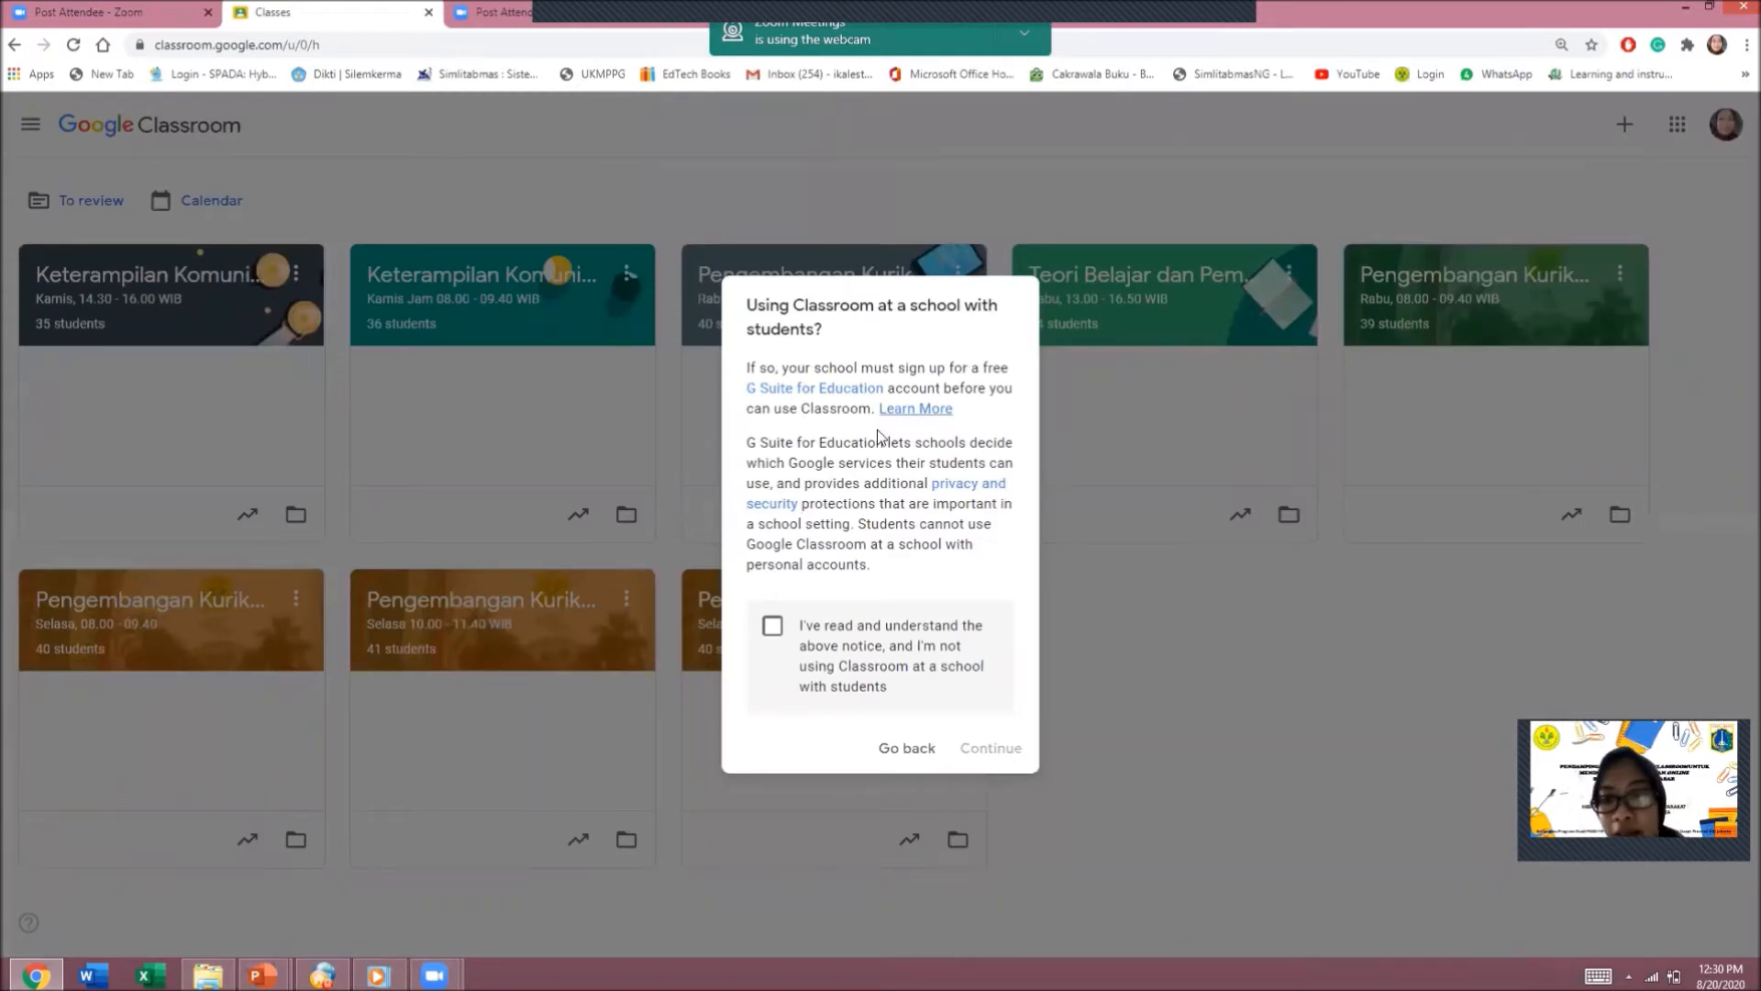
left_click(772, 628)
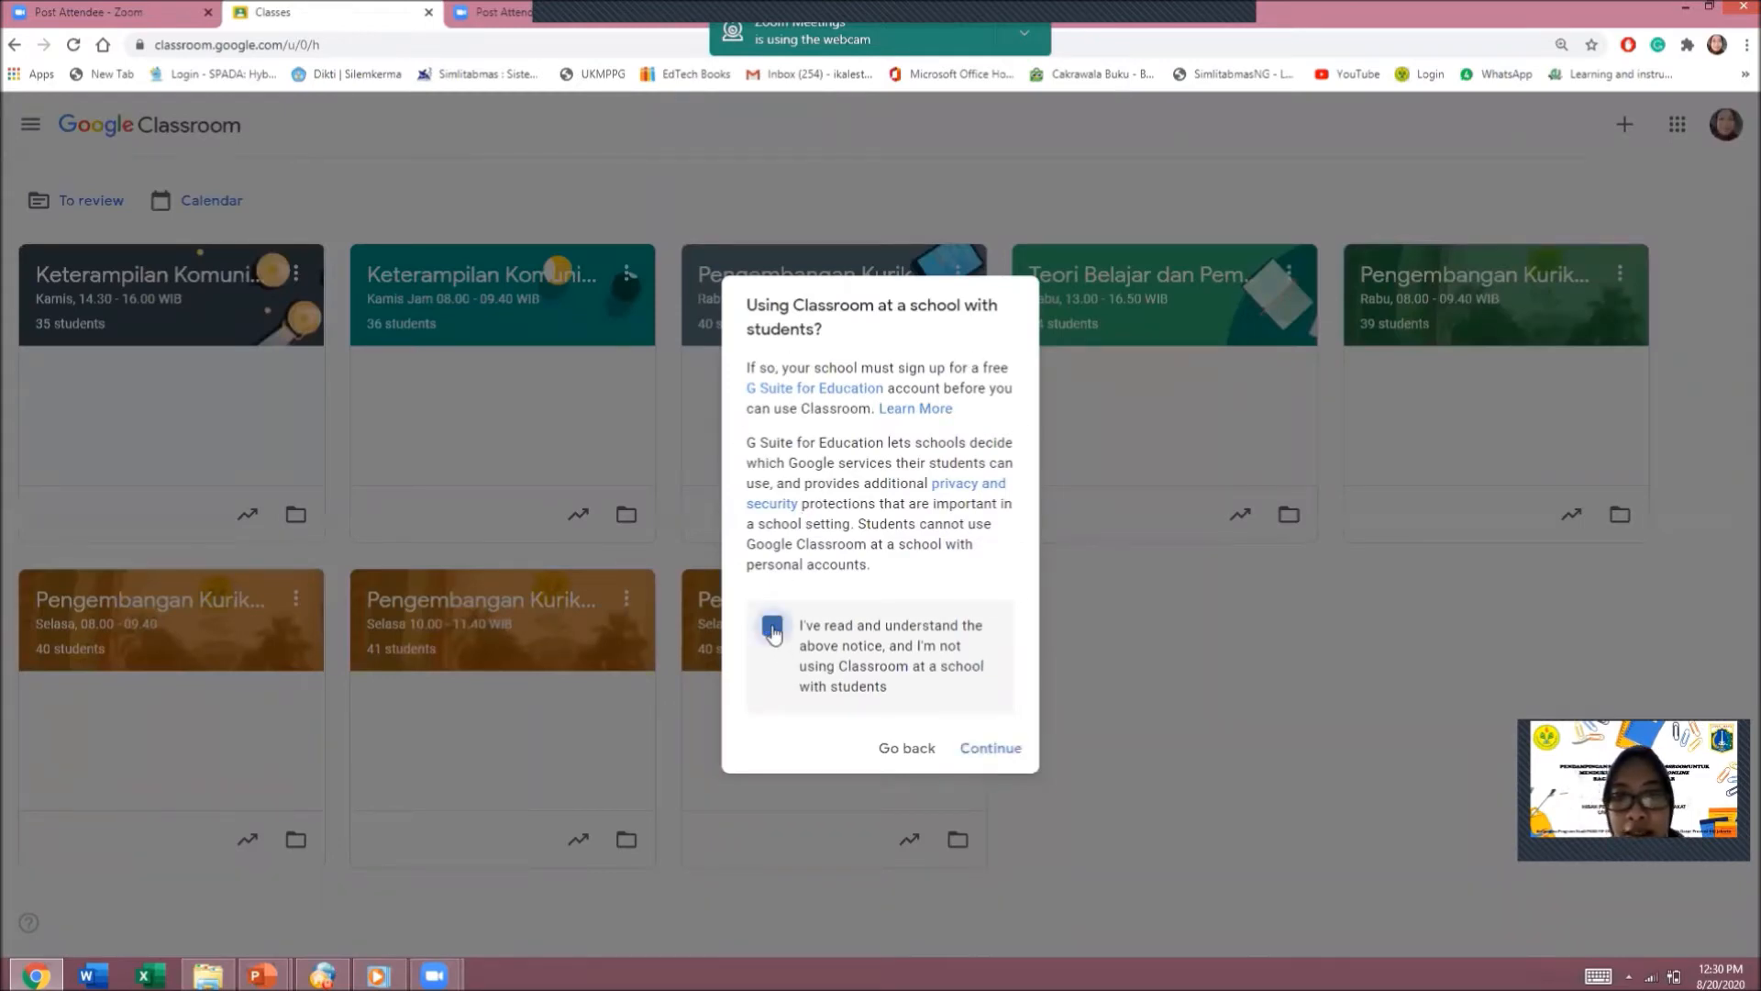
left_click(987, 749)
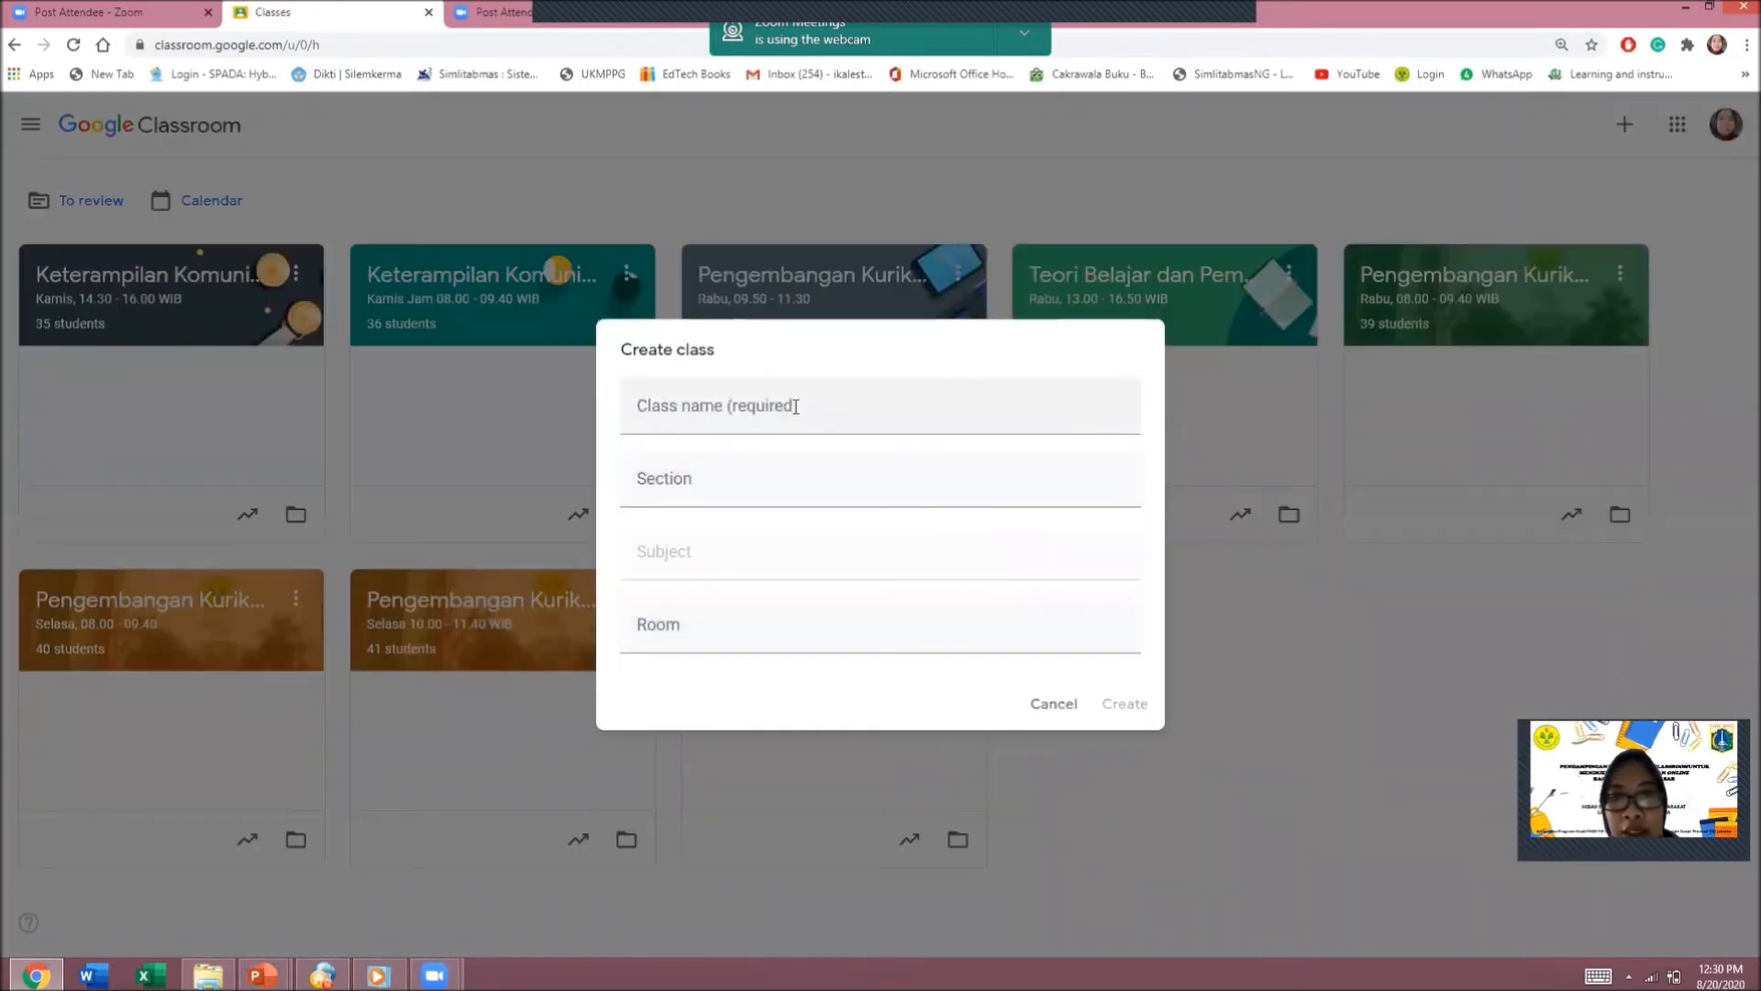
- Name the new class "Teknologi Informasi dan Komunikasi"
left_click(795, 406)
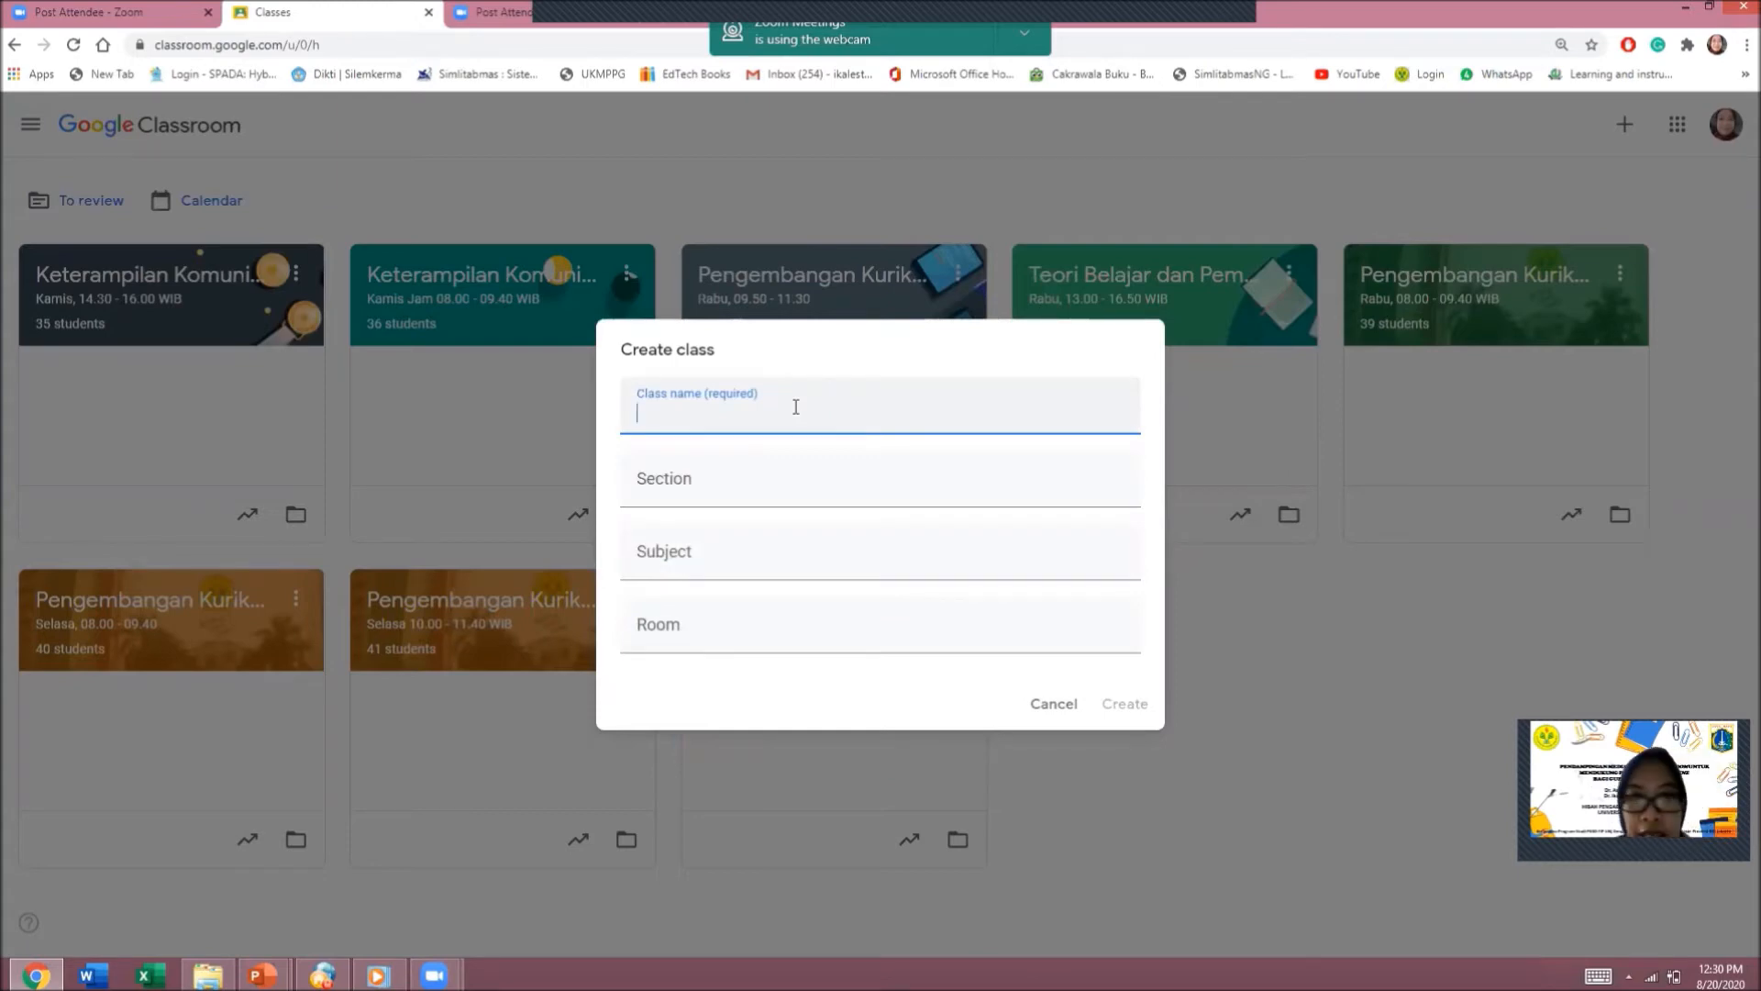
type("M")
key("BackSpace")
type("Teknolog")
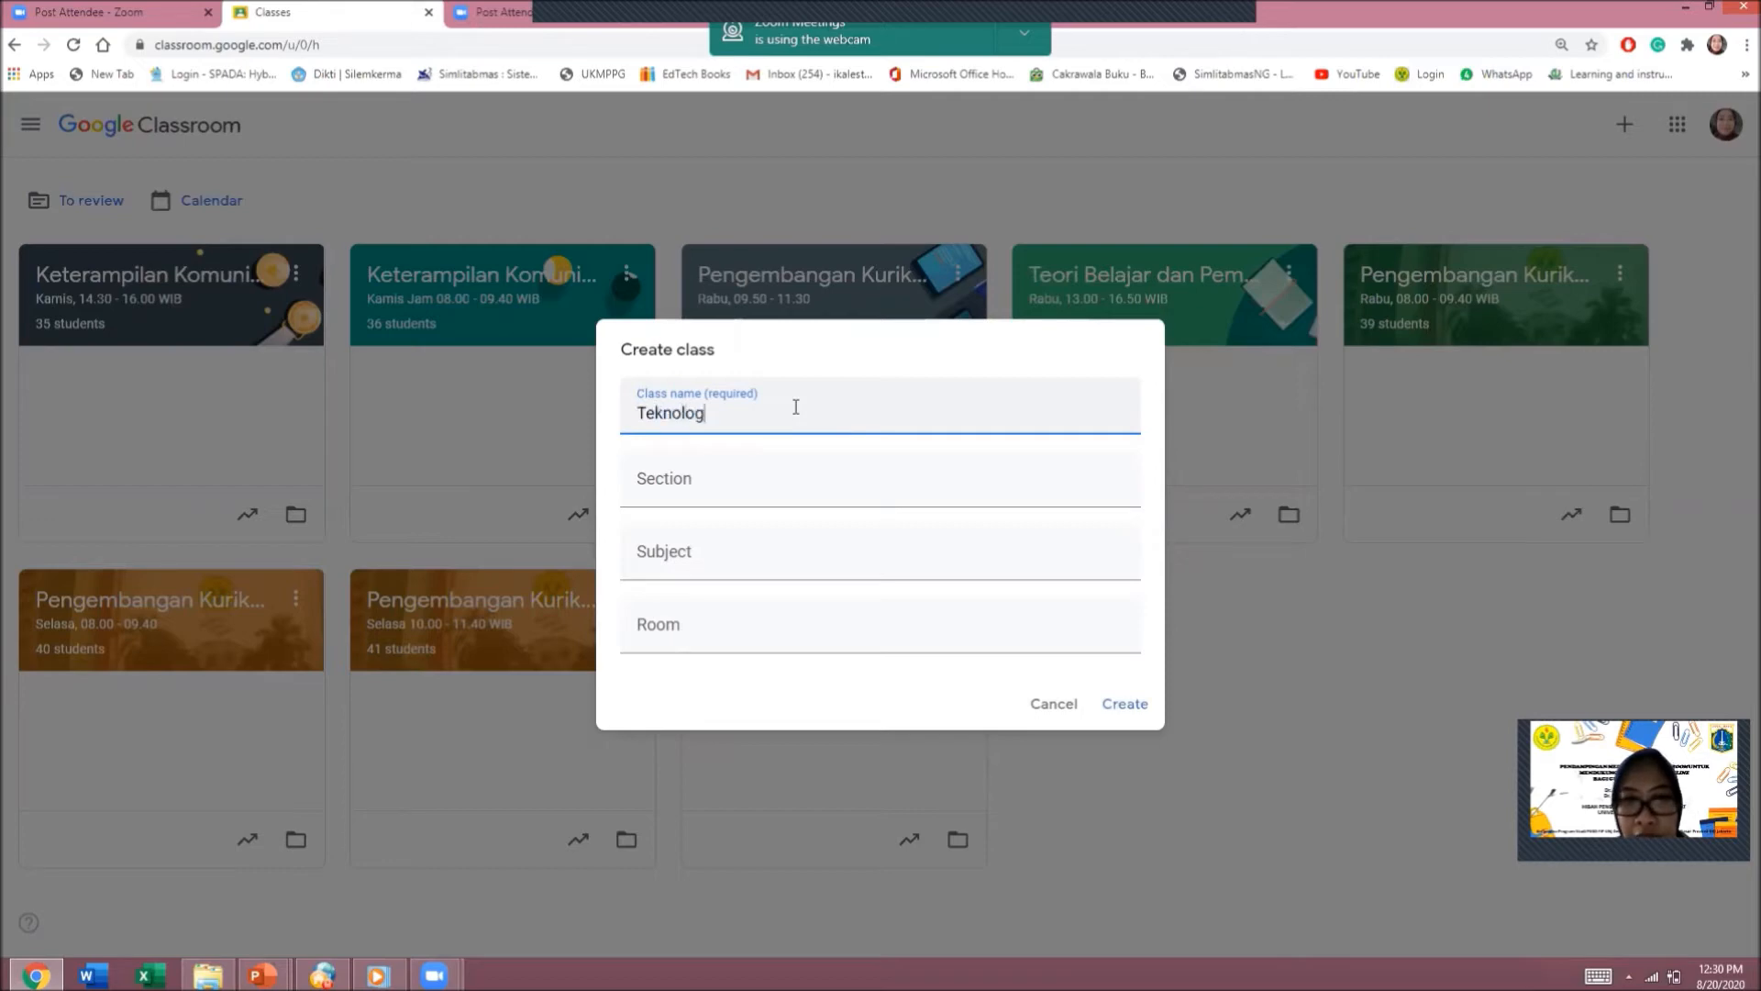
type("i Informasi dan Kom")
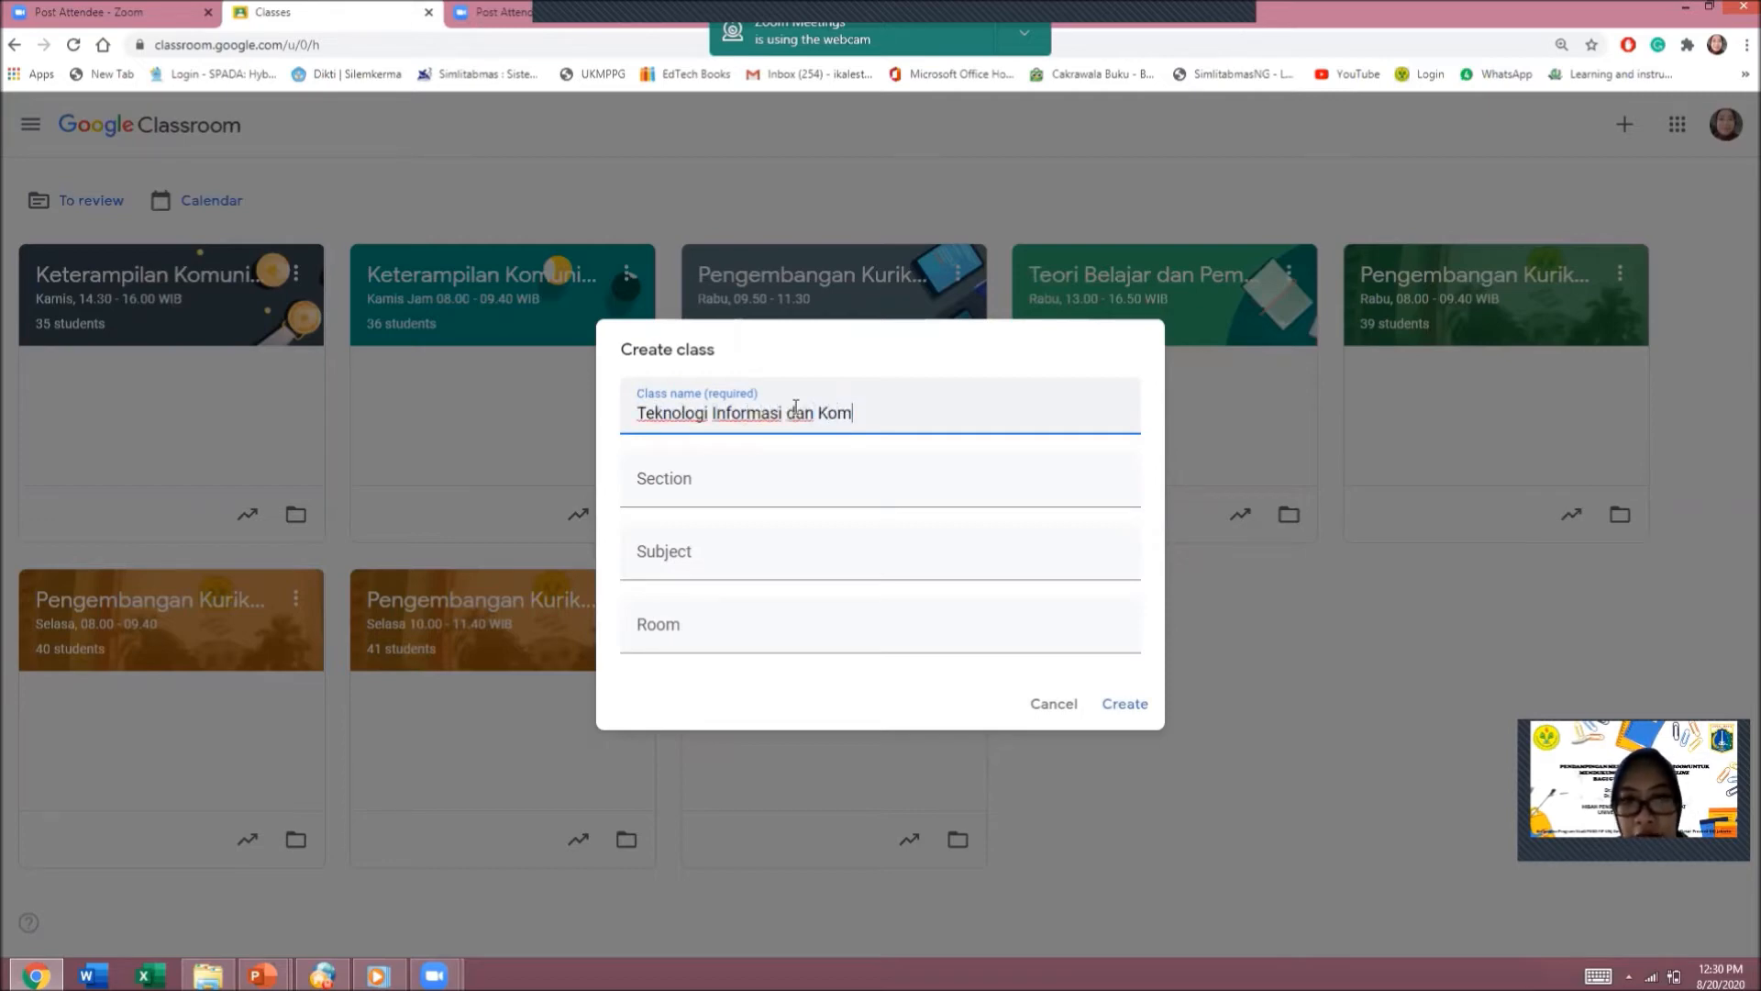
type("unikasi")
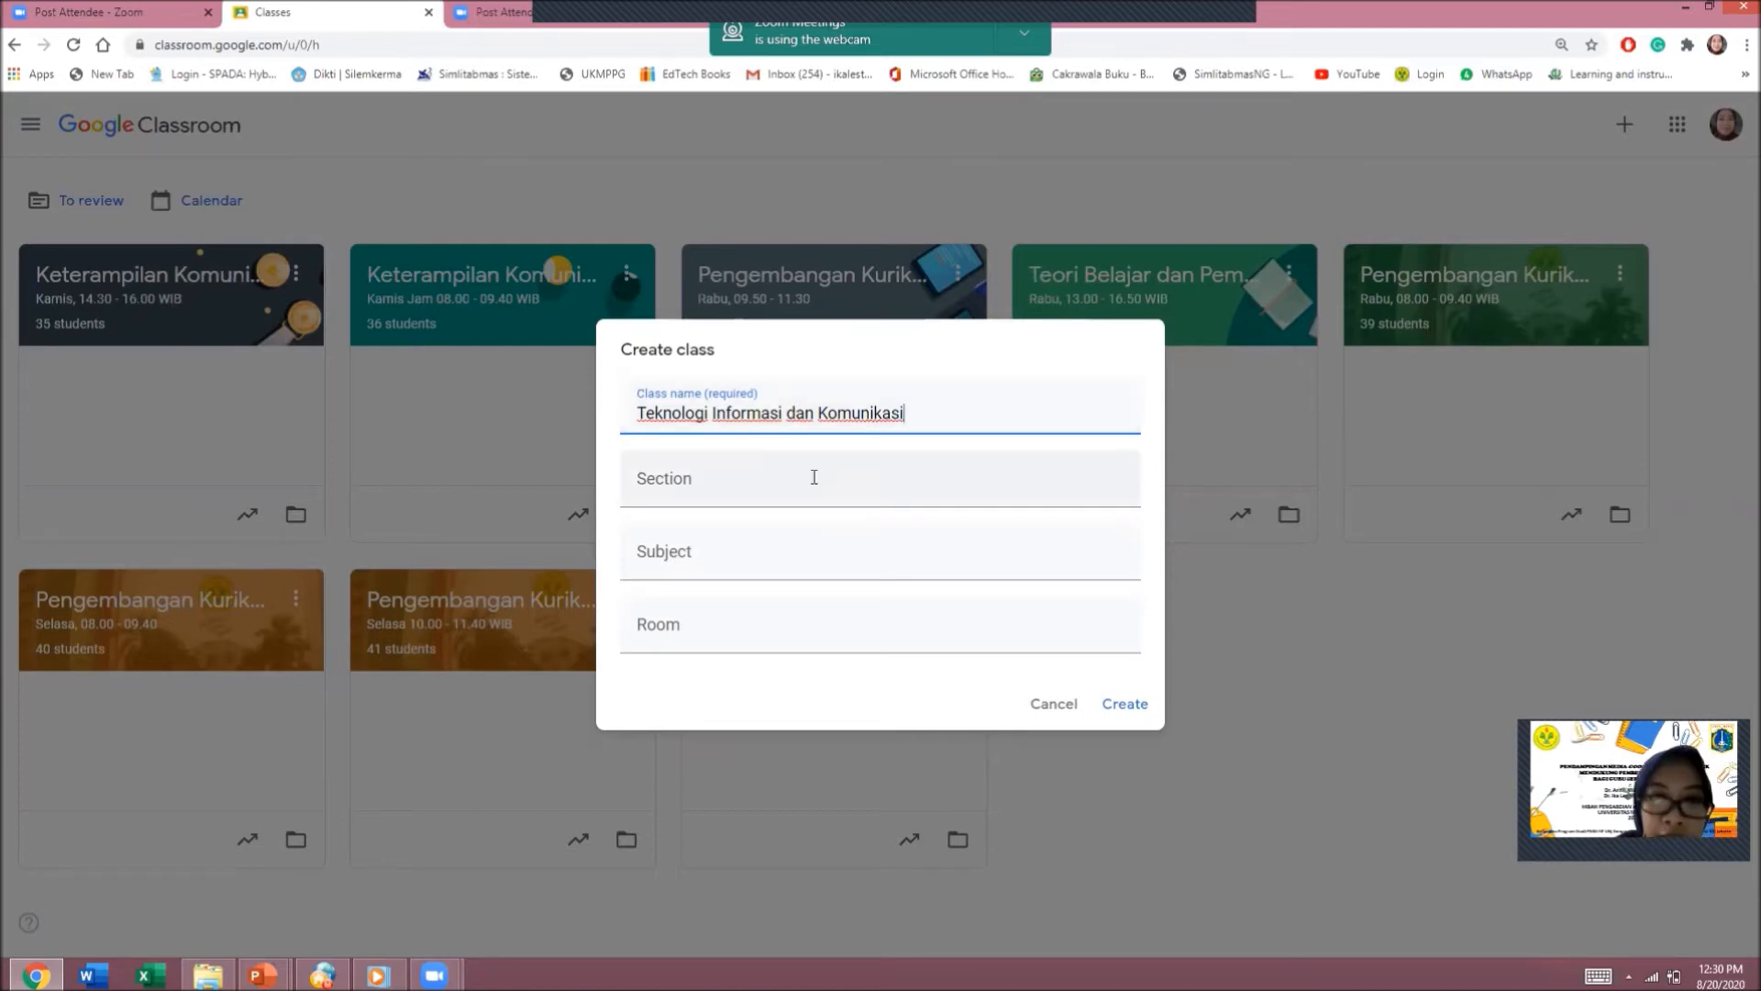
- Set the class section to "Selasa, 08.00" and the subject to "TIK"
left_click(742, 486)
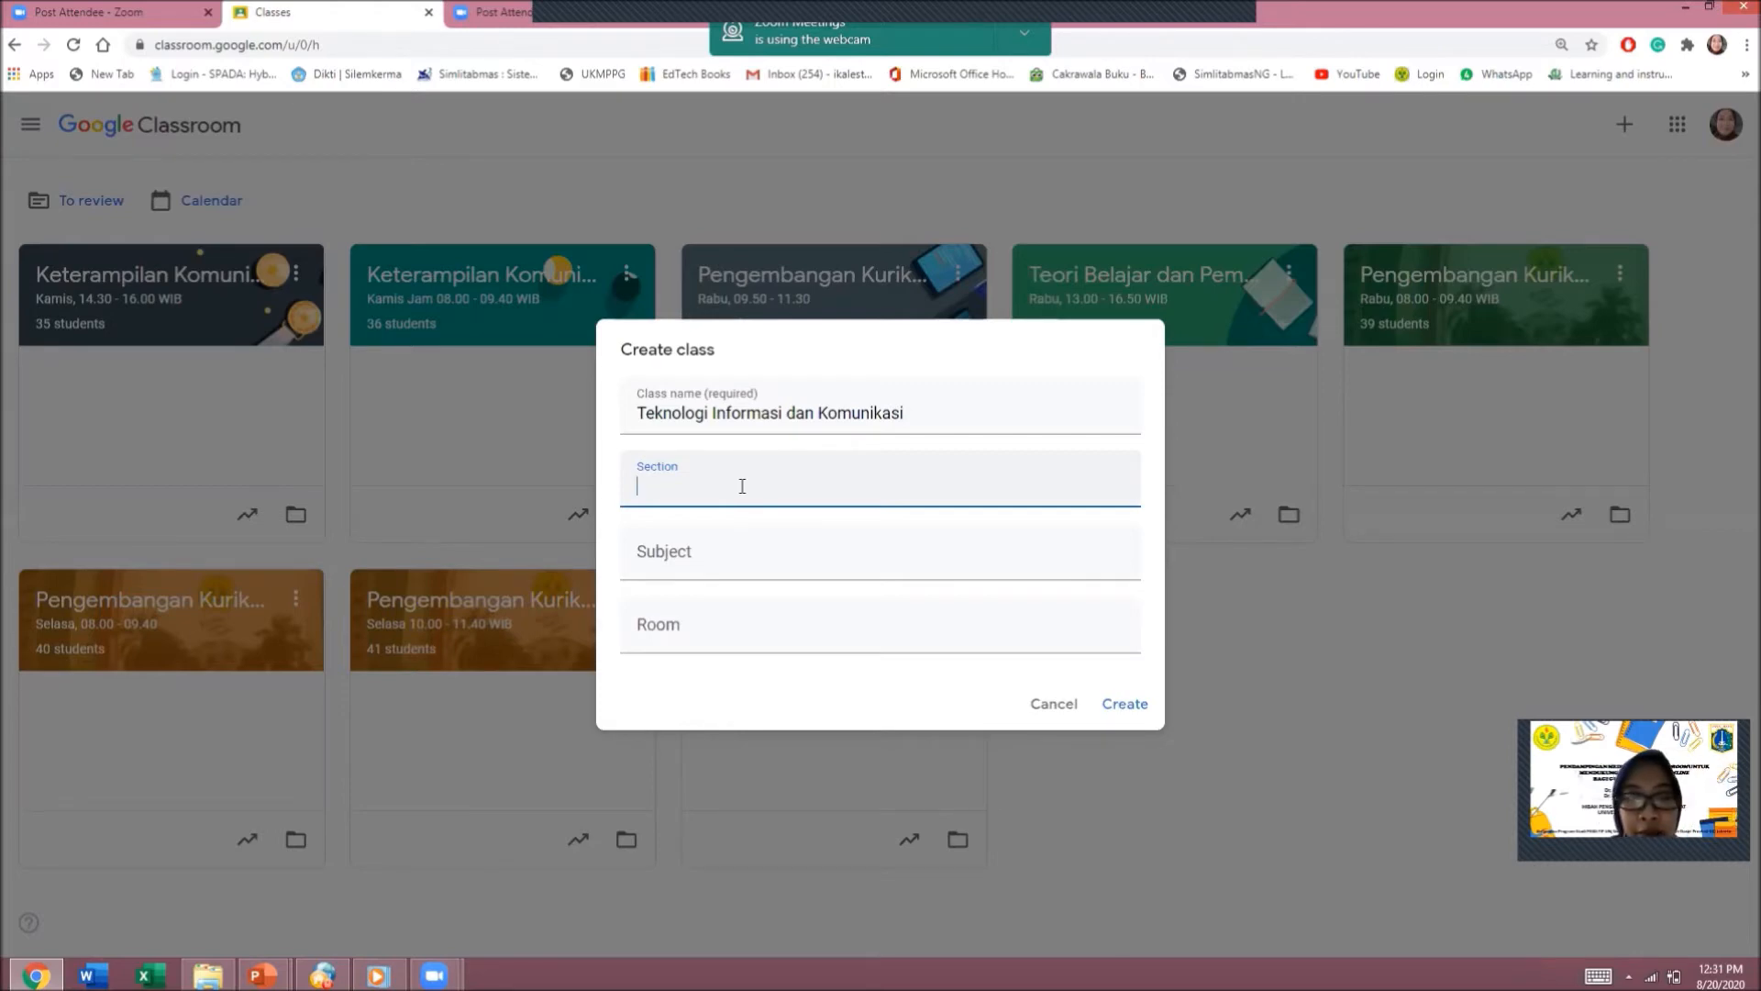
type("Selasa,")
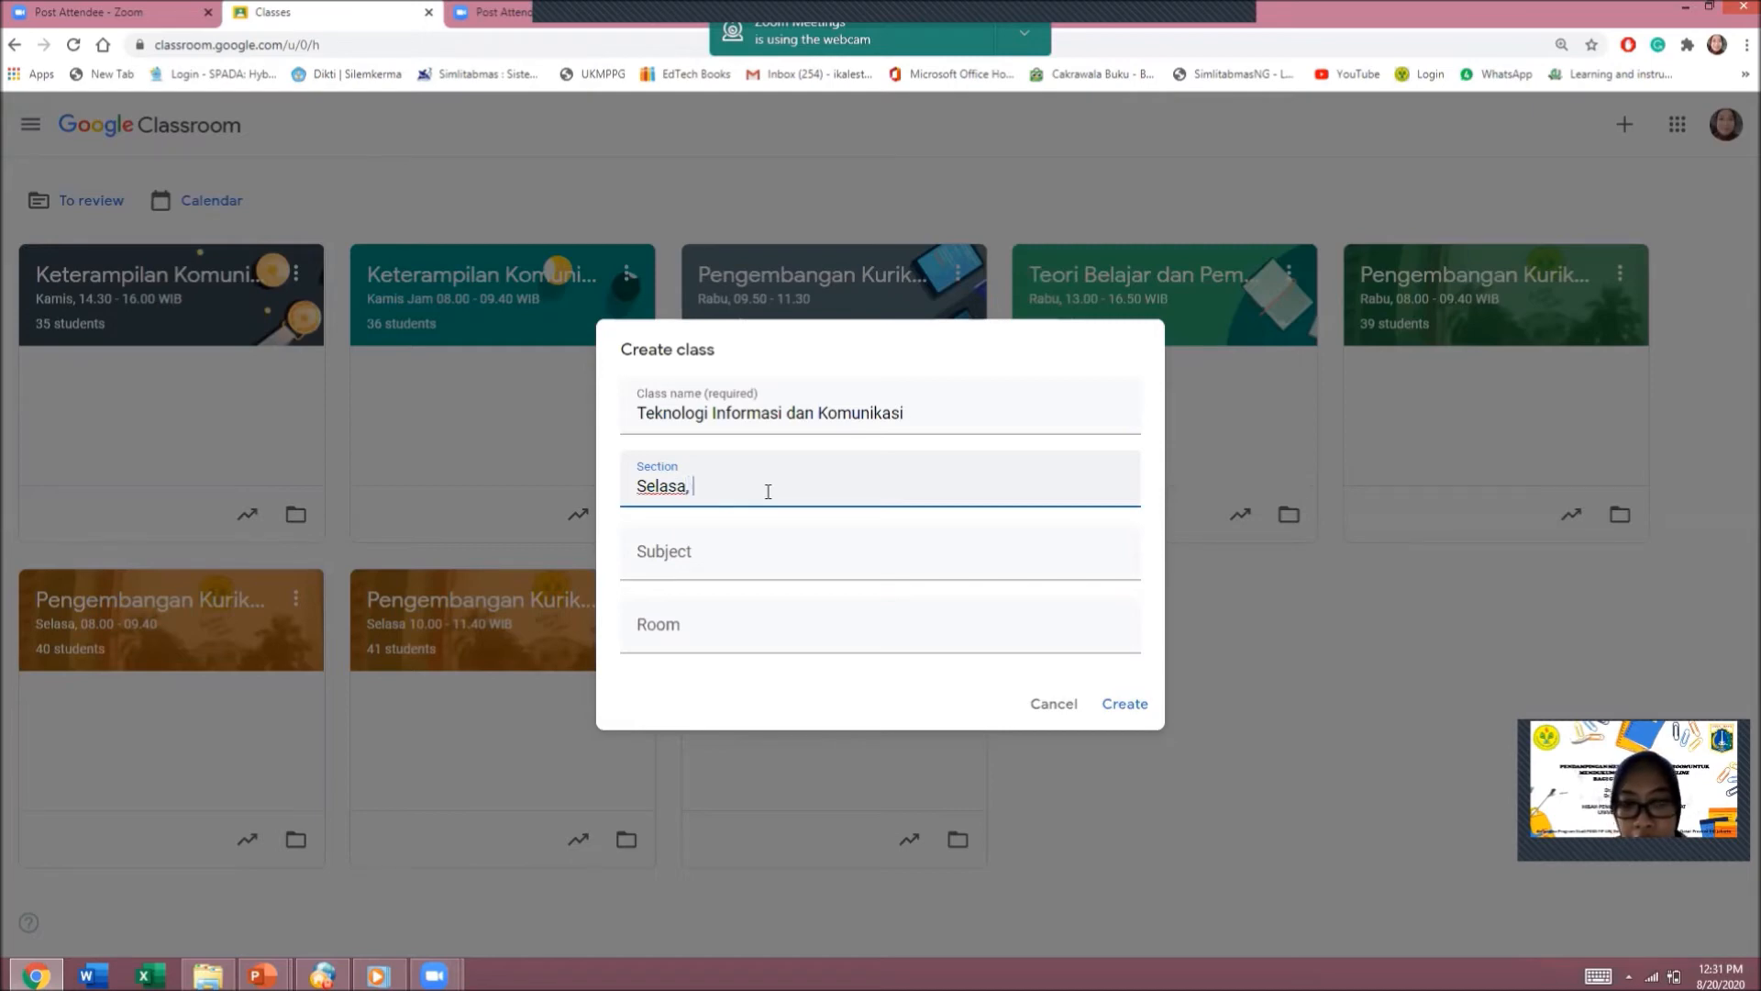
type("08.00")
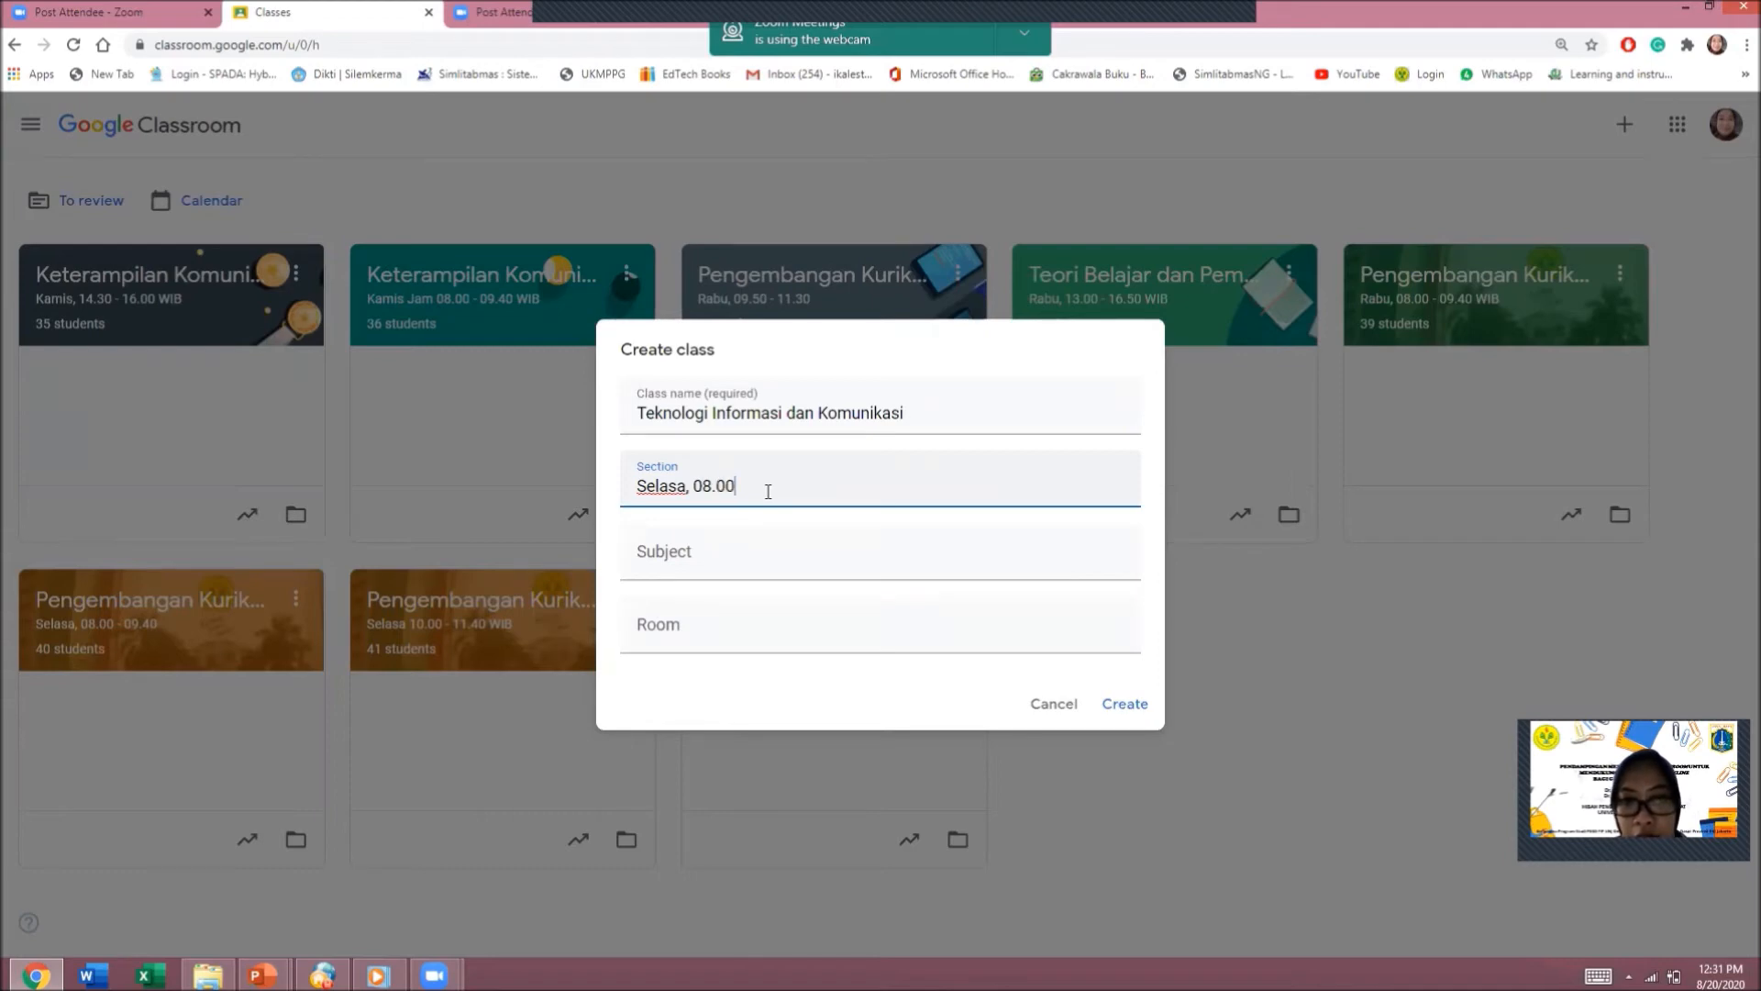
left_click(704, 554)
type("TIK")
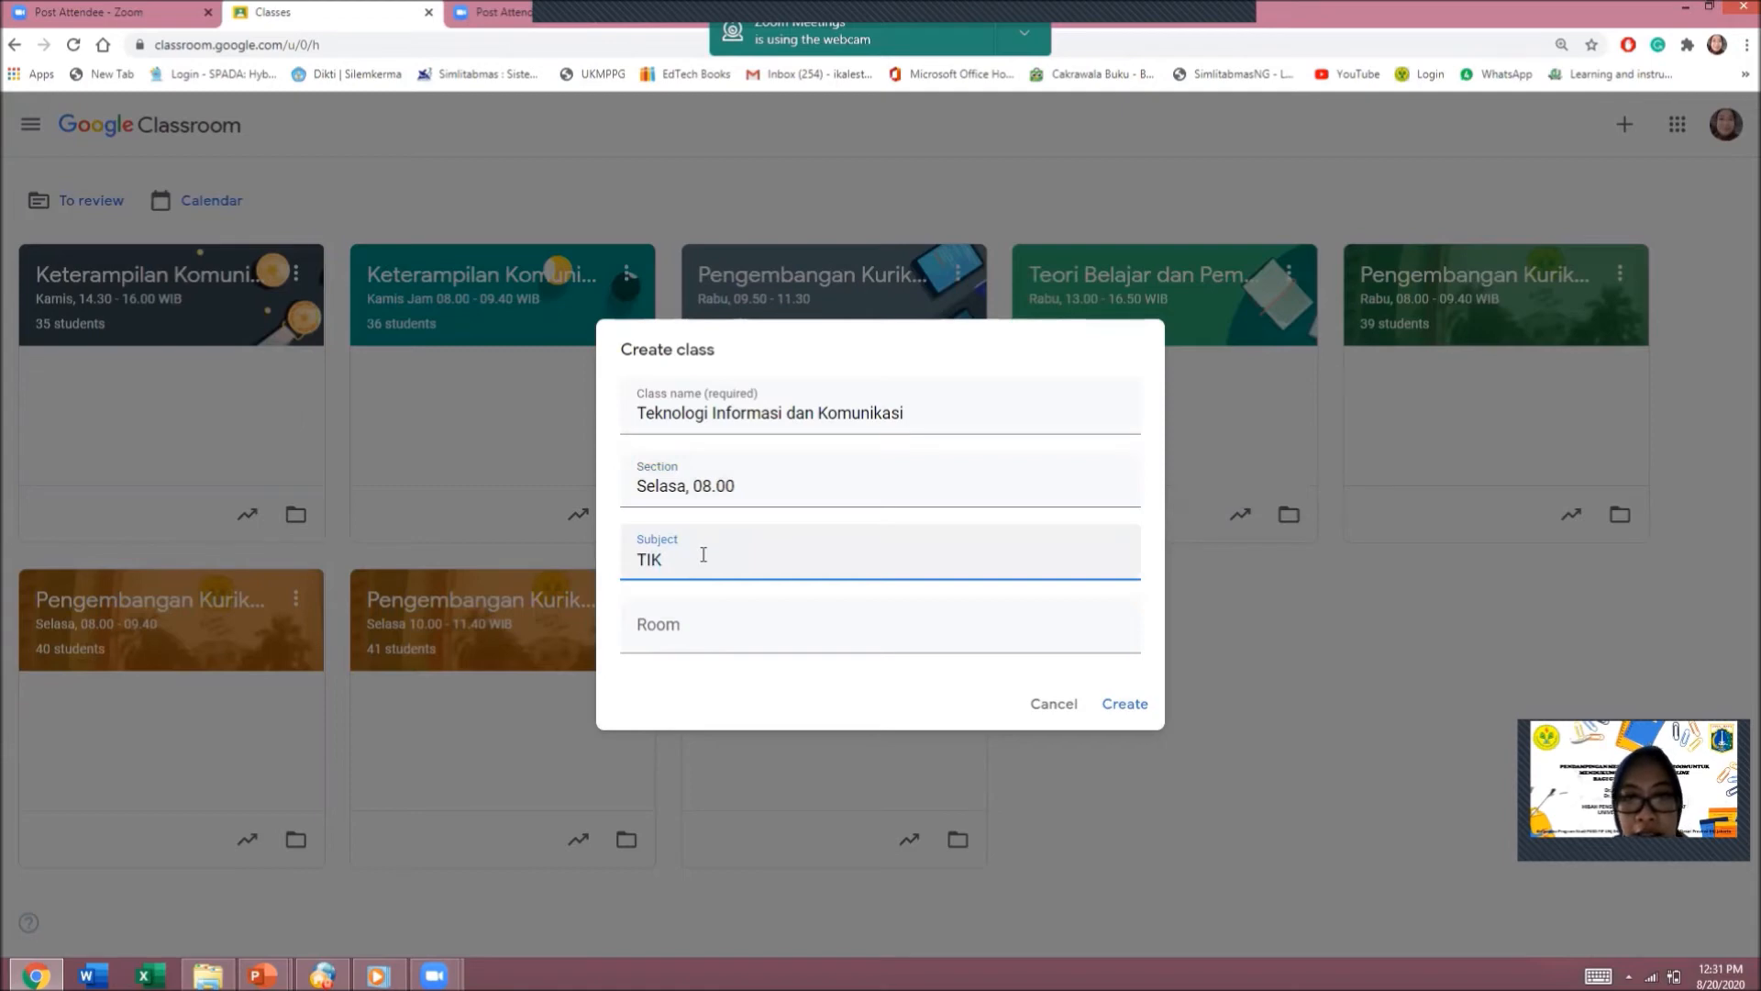
- Set the room to "Kelas 1 SD" and create the class
left_click(687, 635)
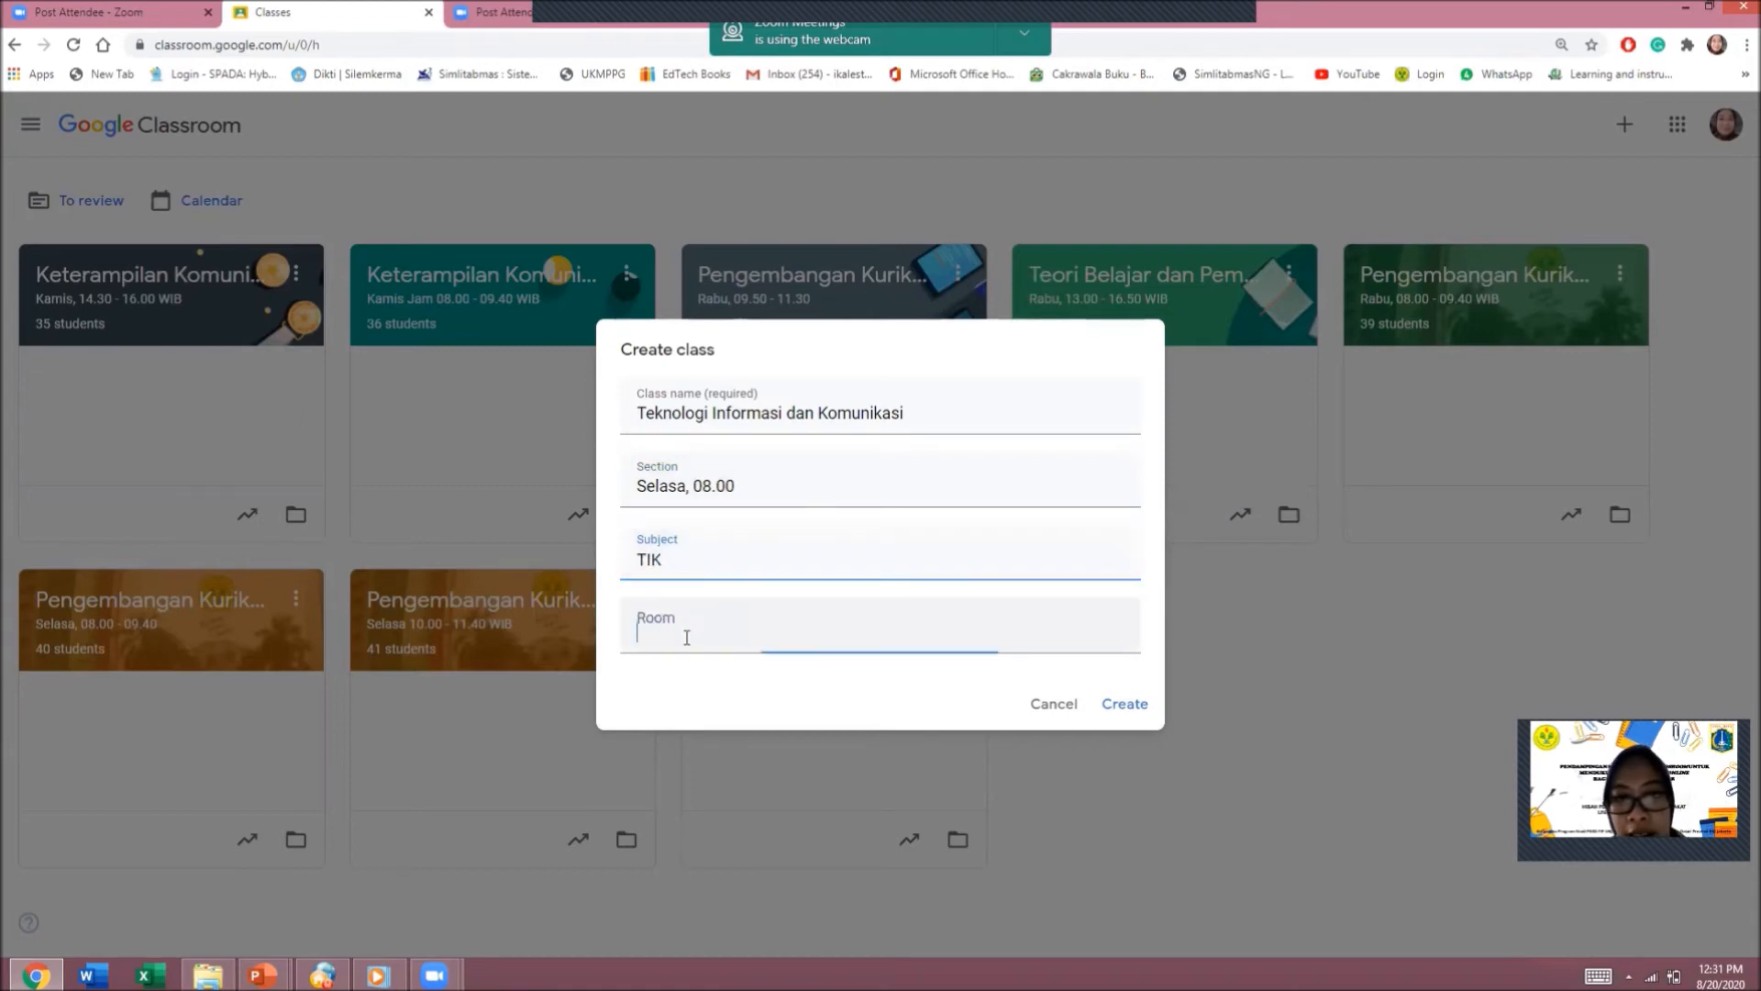
type("Kelas ")
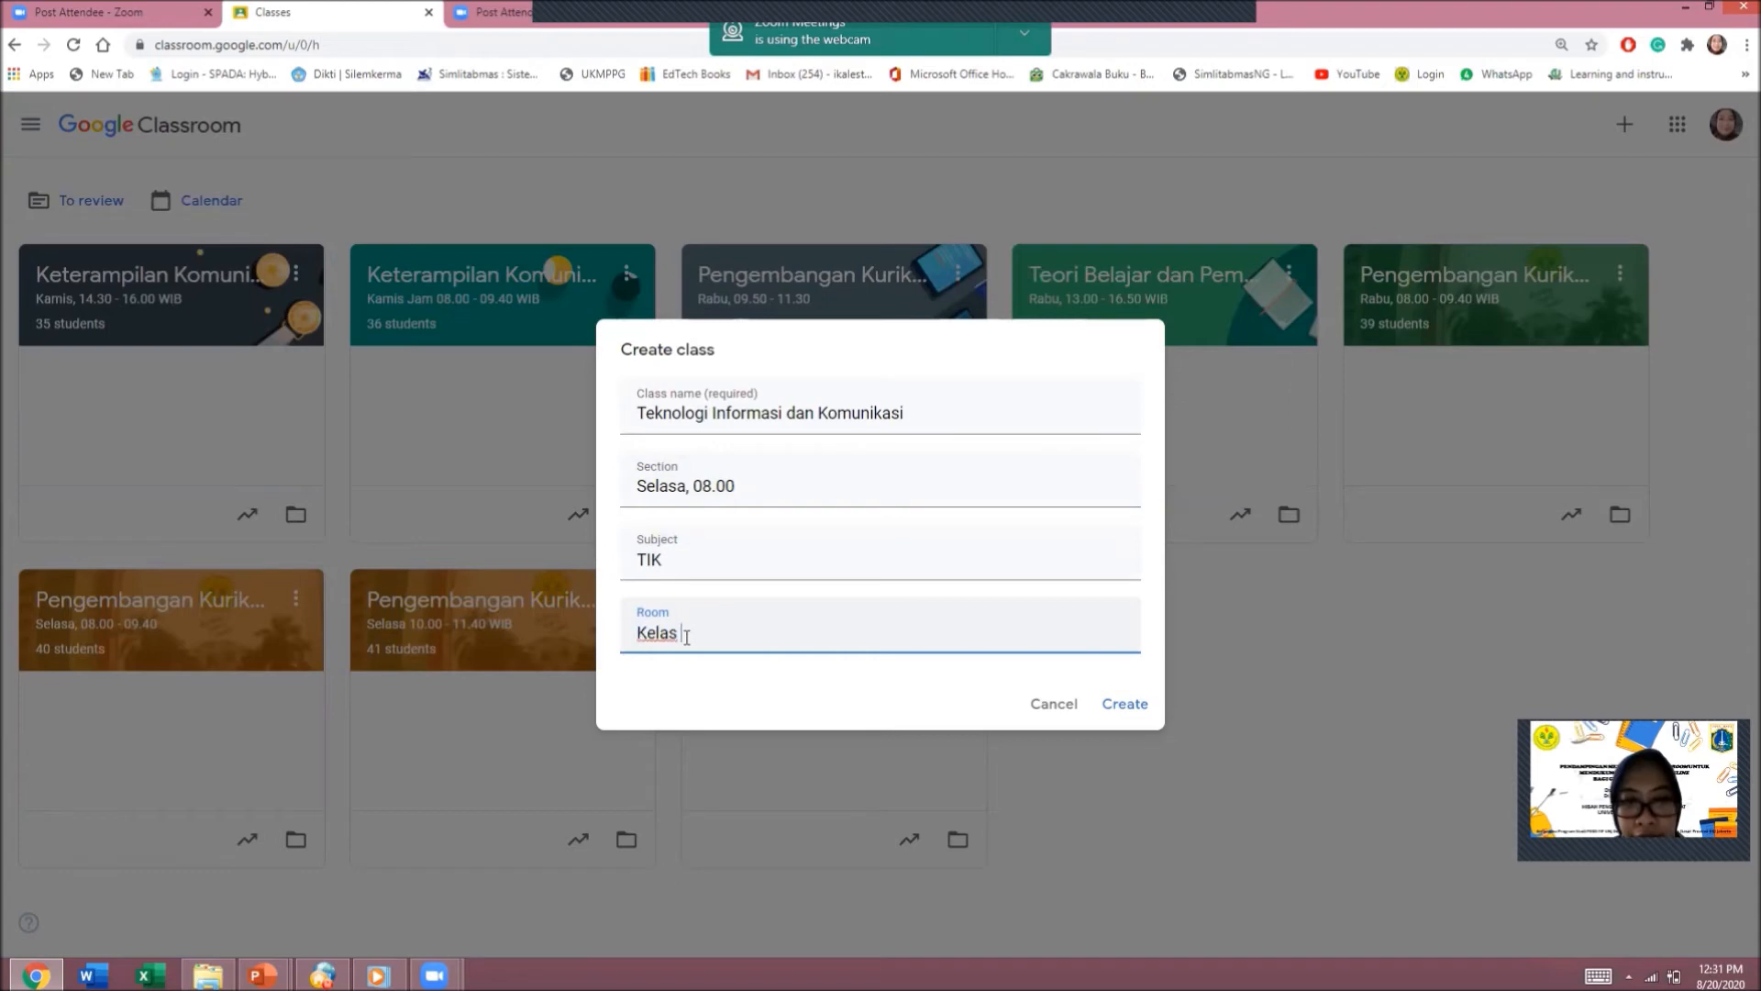
type("1SD")
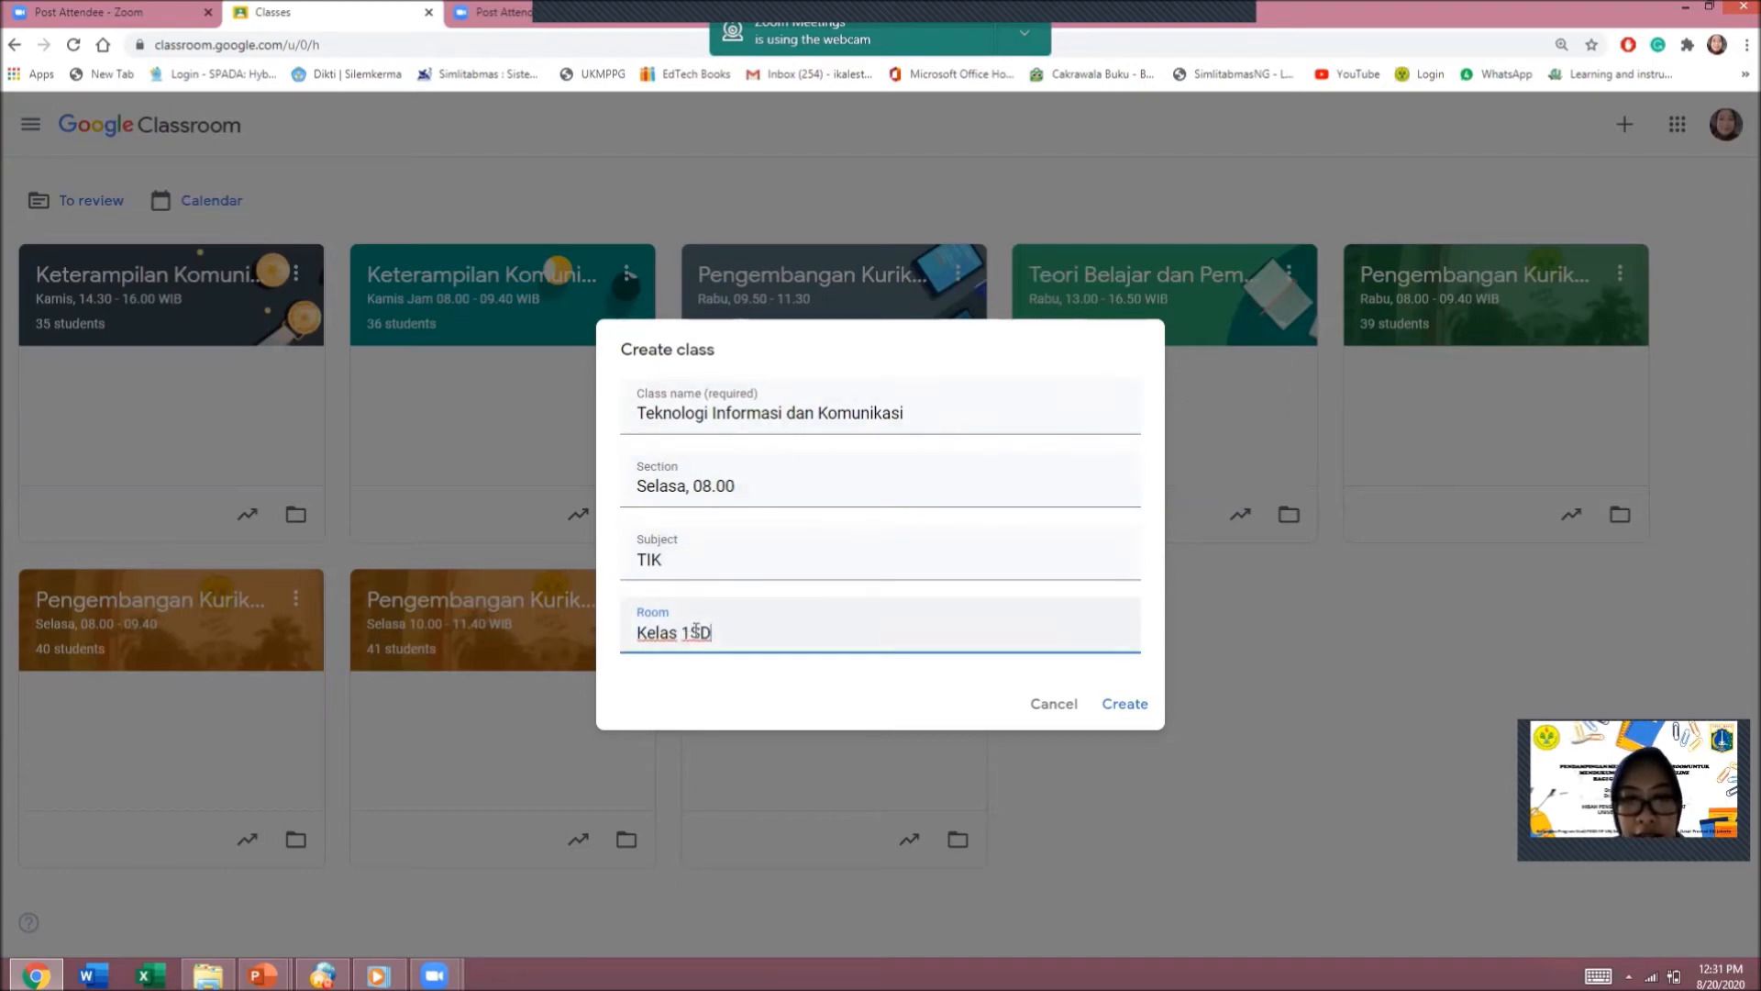
left_click(693, 632)
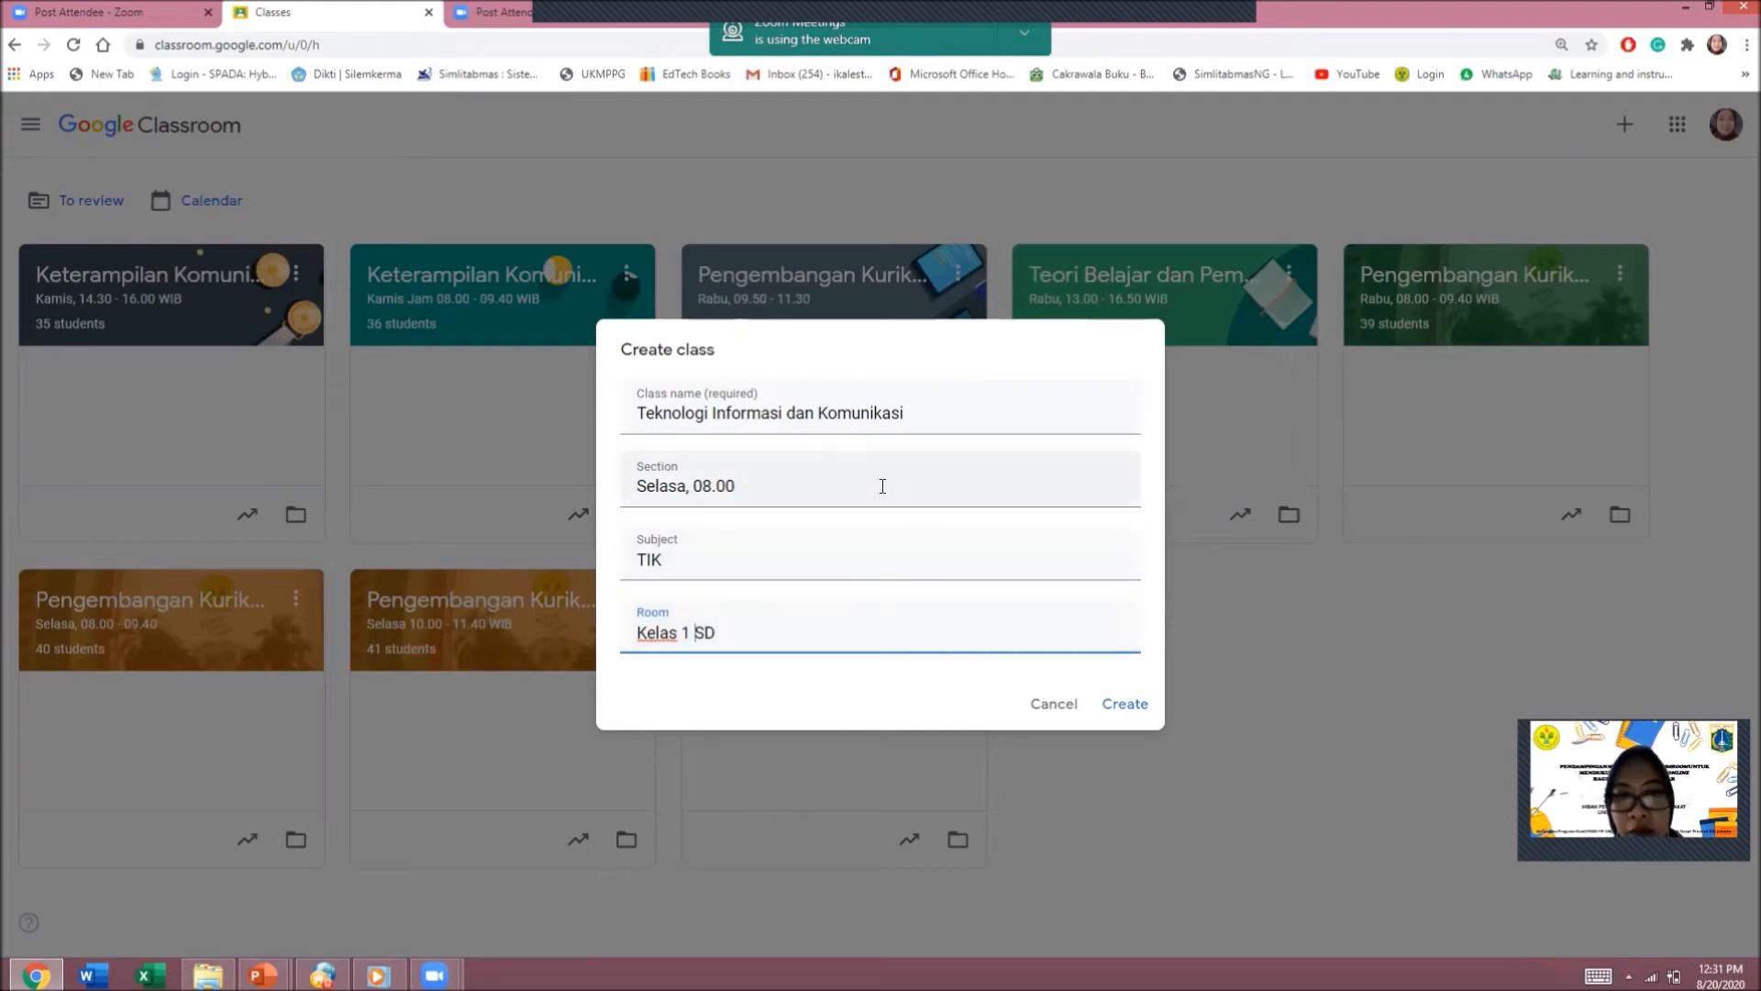
left_click(1127, 717)
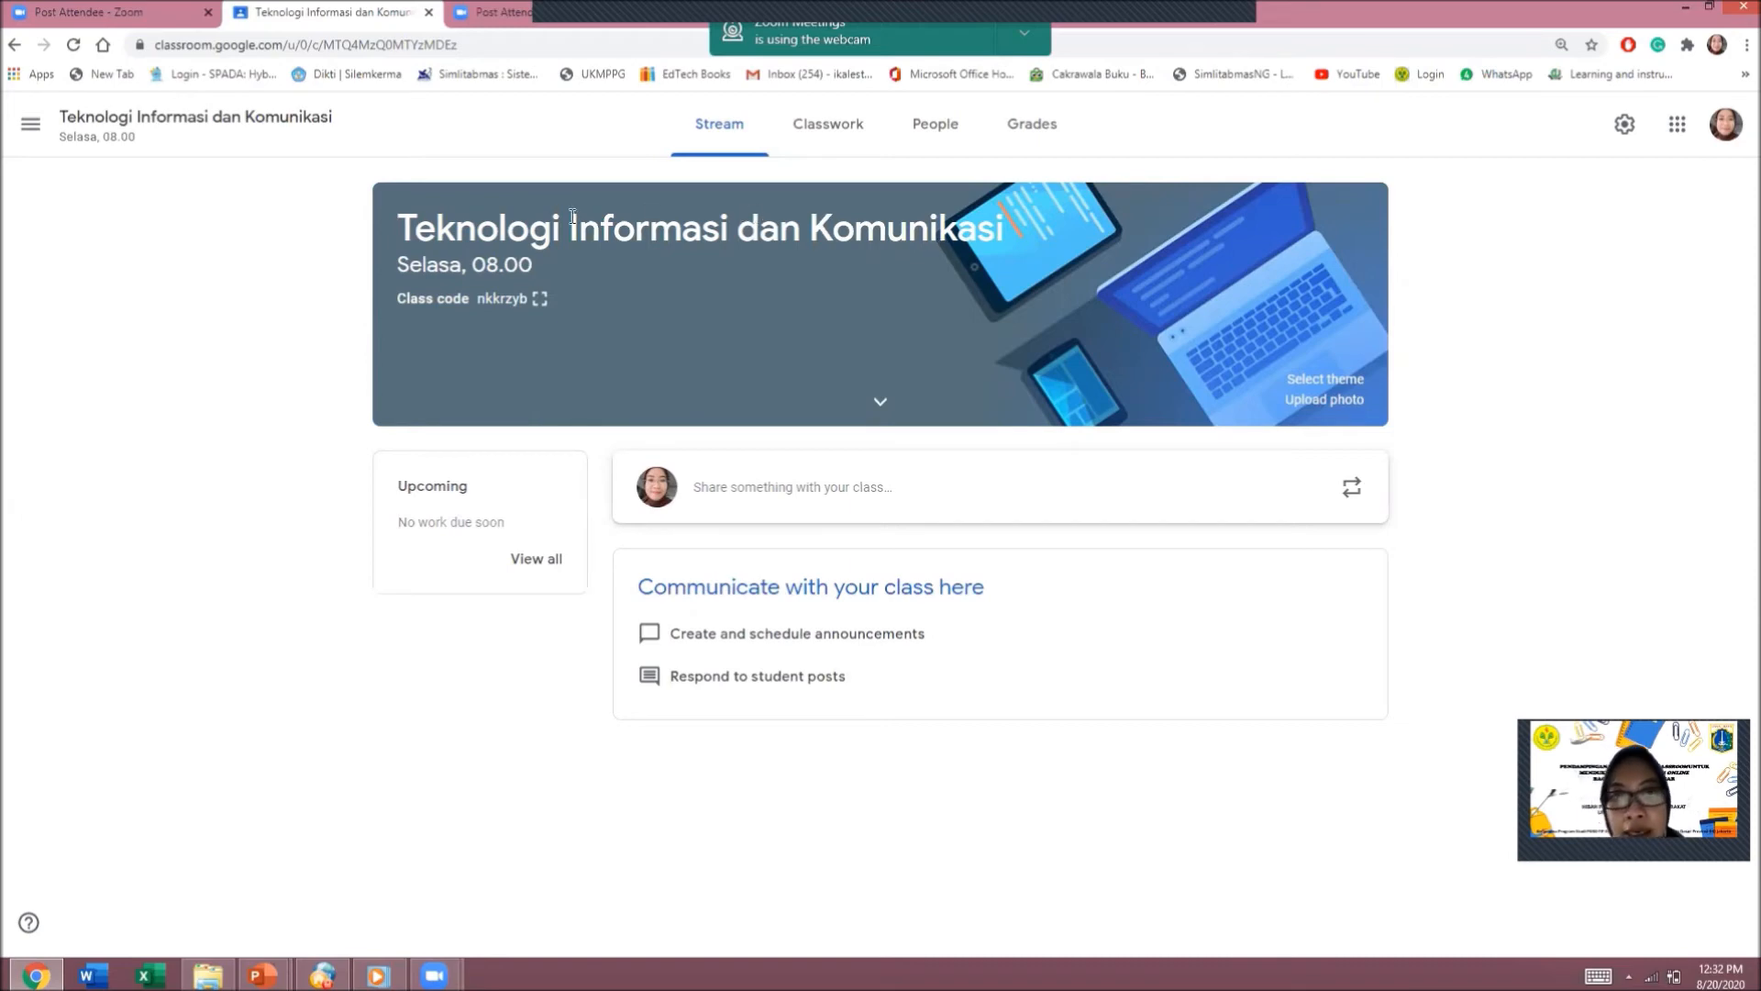
- Highlight the class code in the class banner and examine it at an enlarged page size
double_click(504, 299)
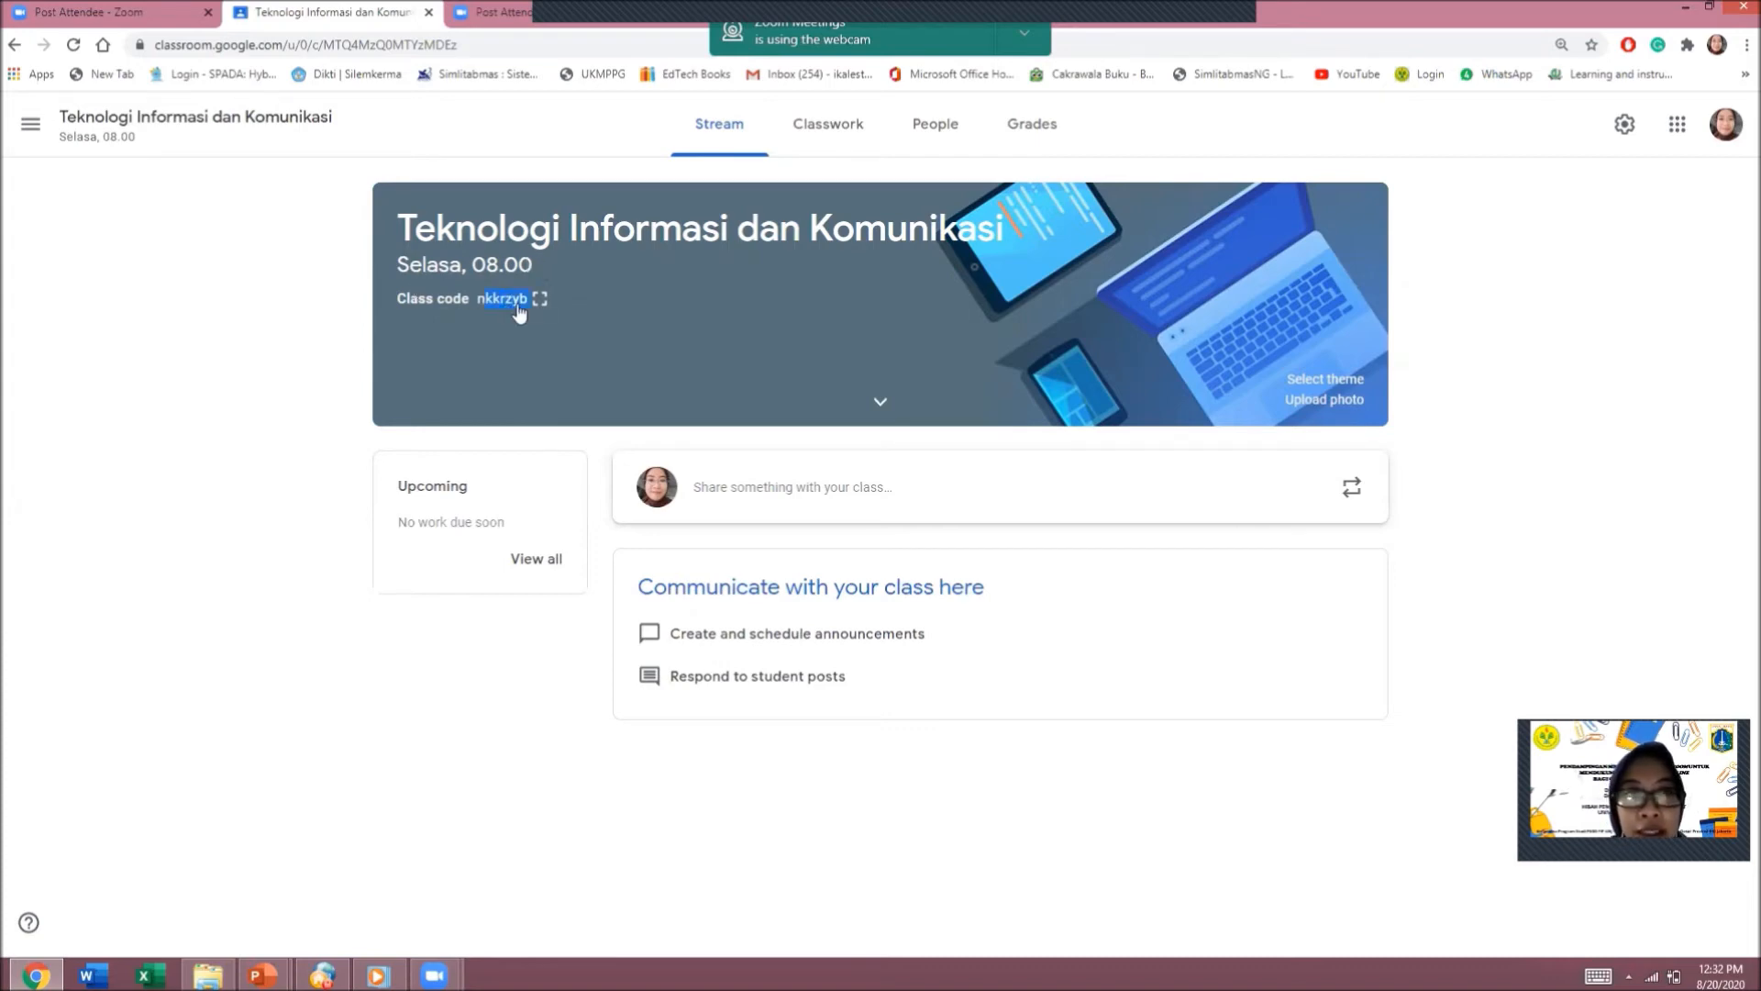
key("ctrl+plus")
key("ctrl+plus")
key("ctrl+plus")
key("ctrl+plus")
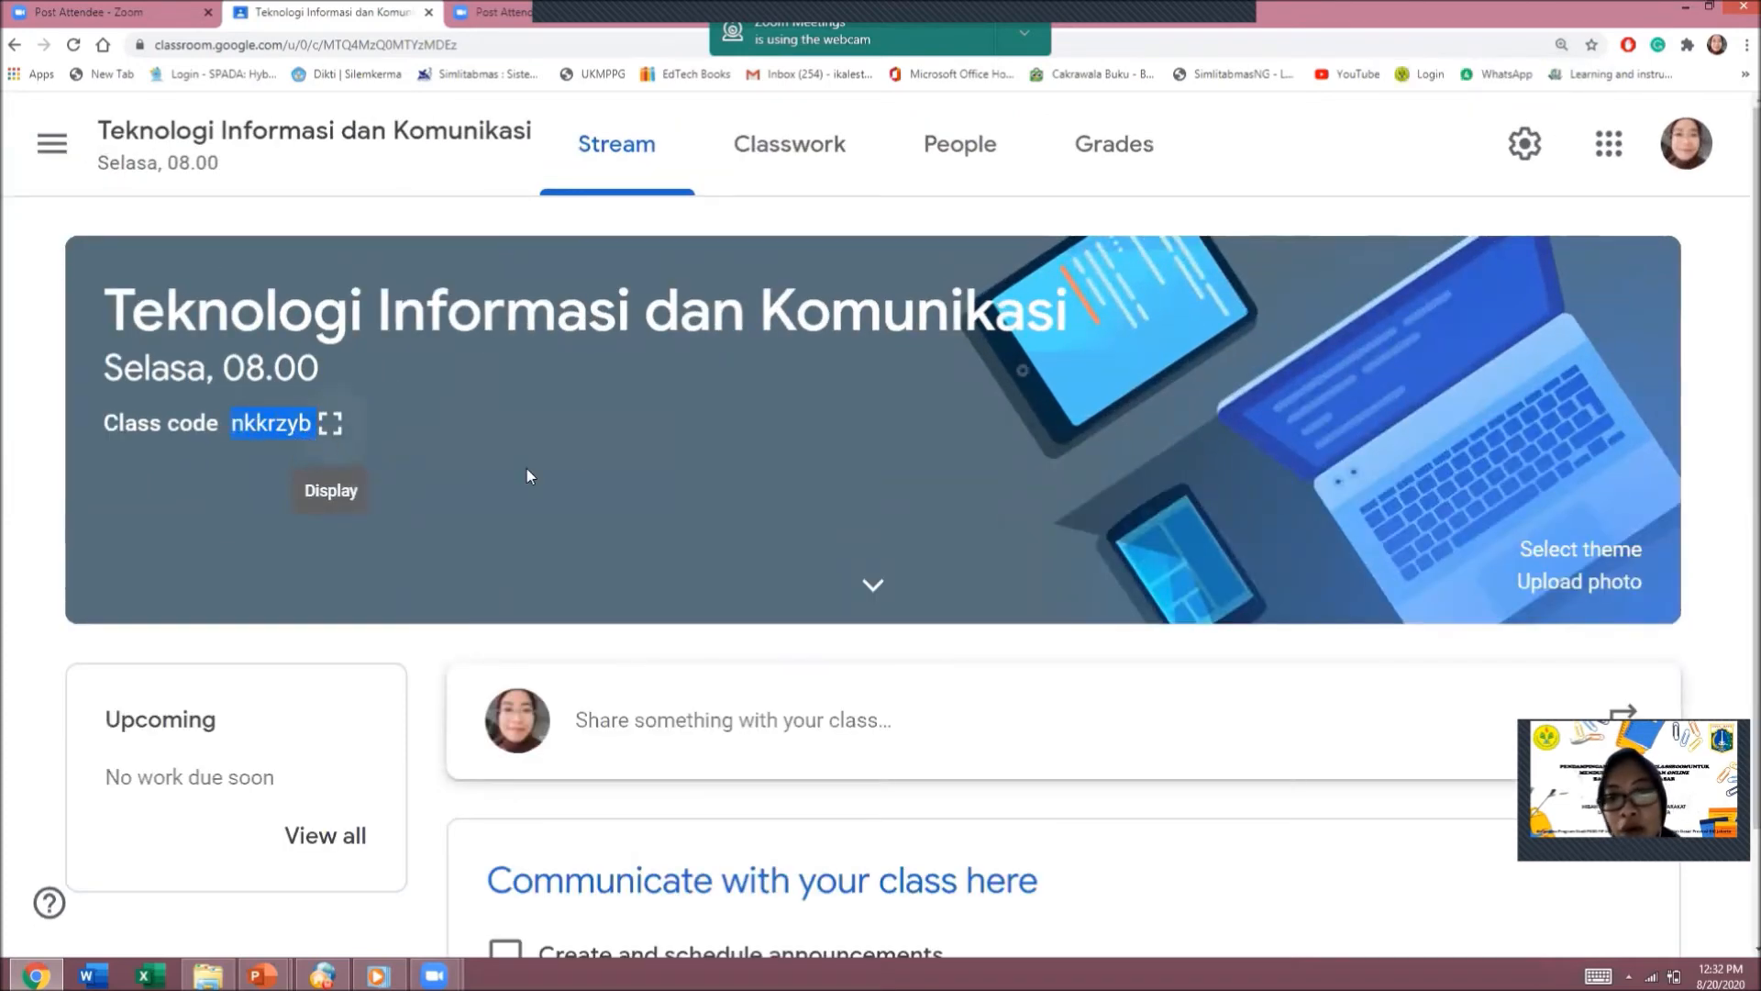
scroll(591, 473, "down", 1)
key("ctrl+minus")
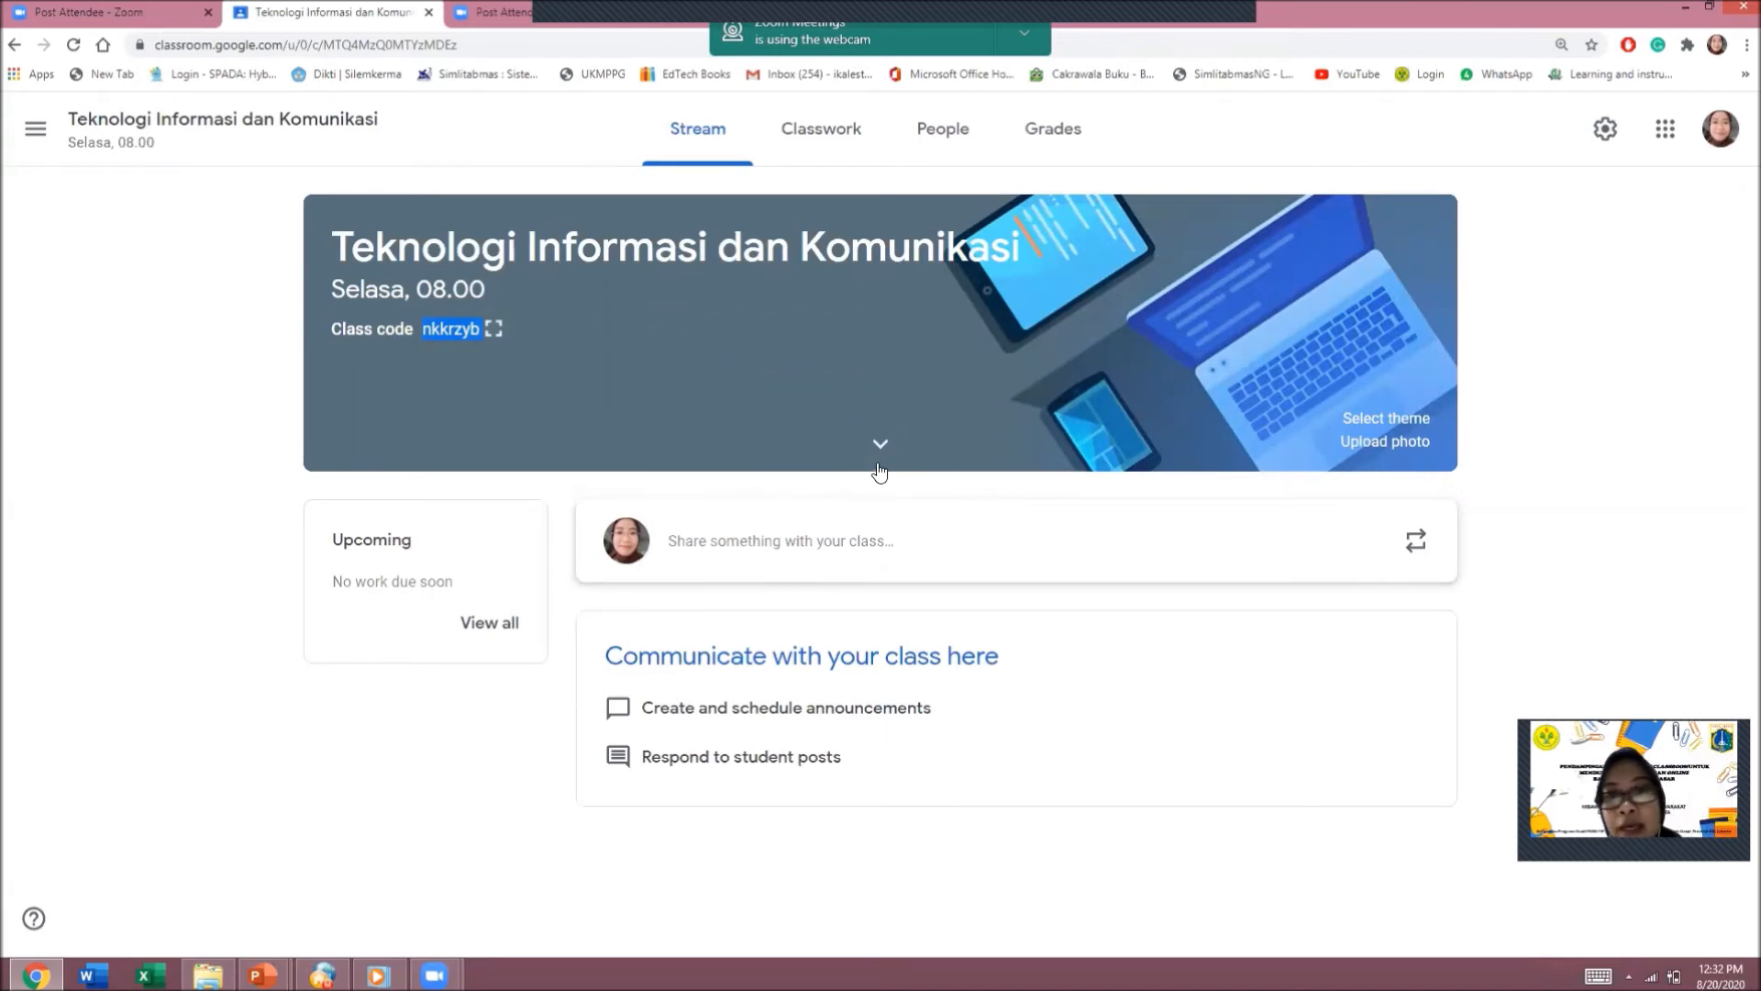
- Browse the theme gallery's categories and apply the General theme showing a laptop, tablet and phone on a grey background
left_click(1383, 419)
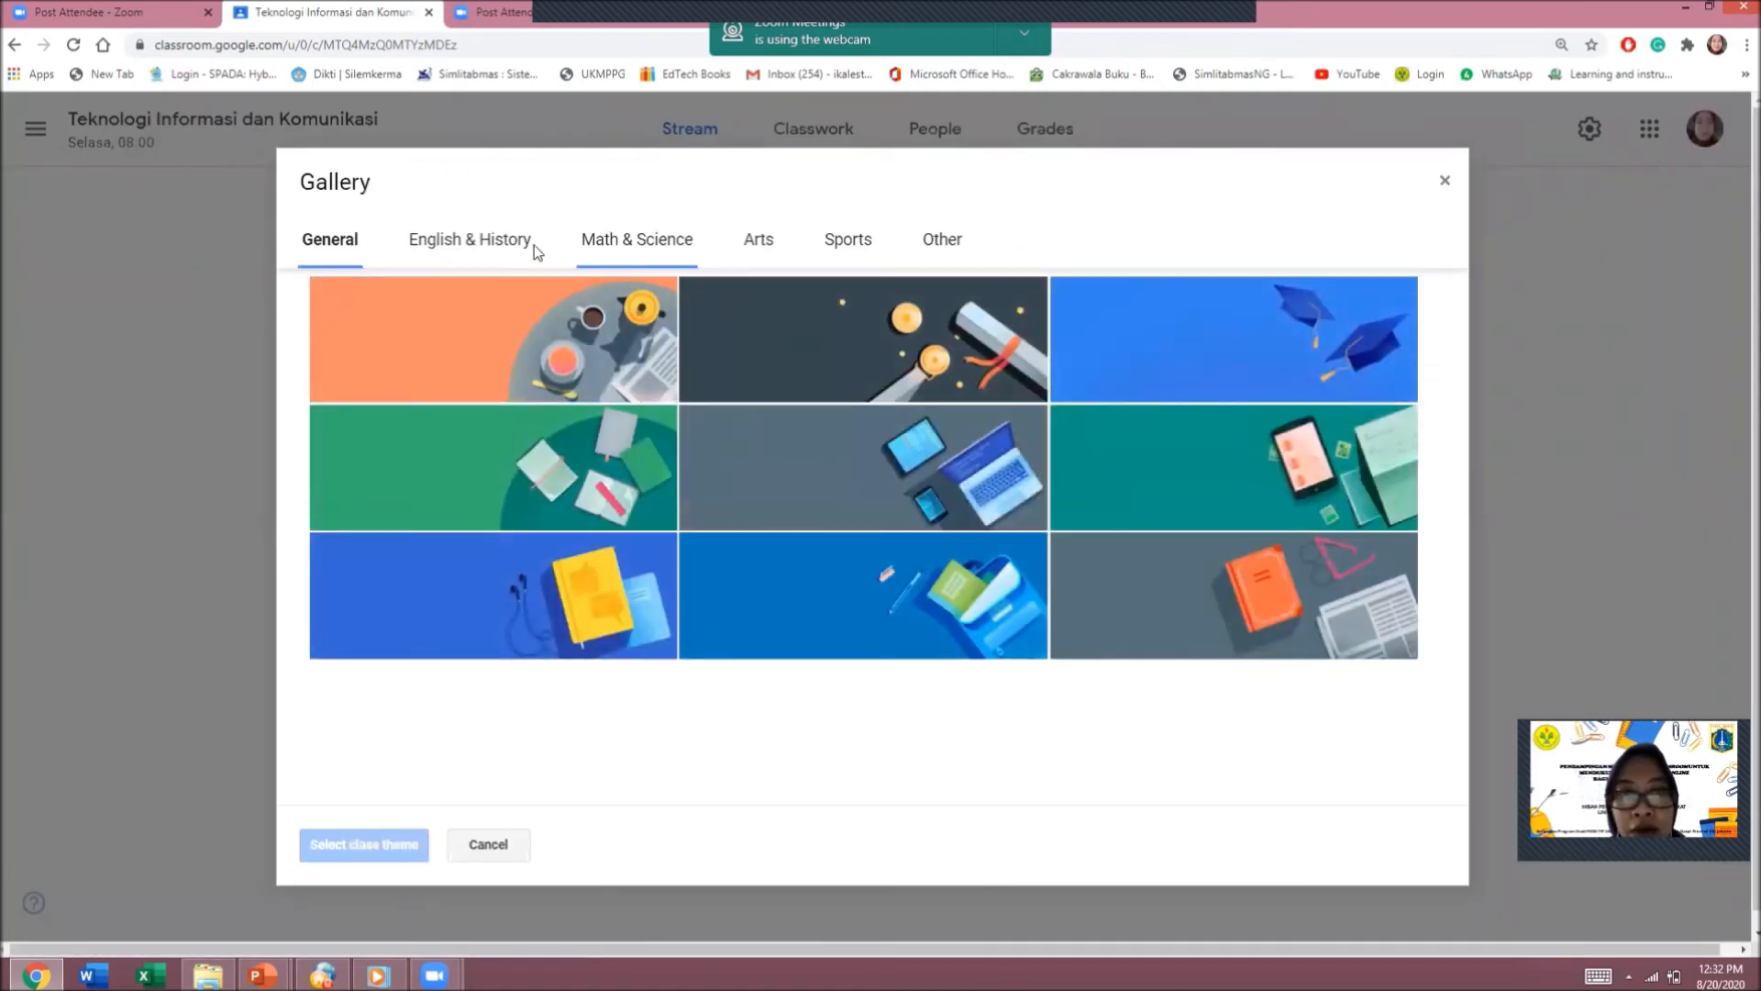
left_click(653, 237)
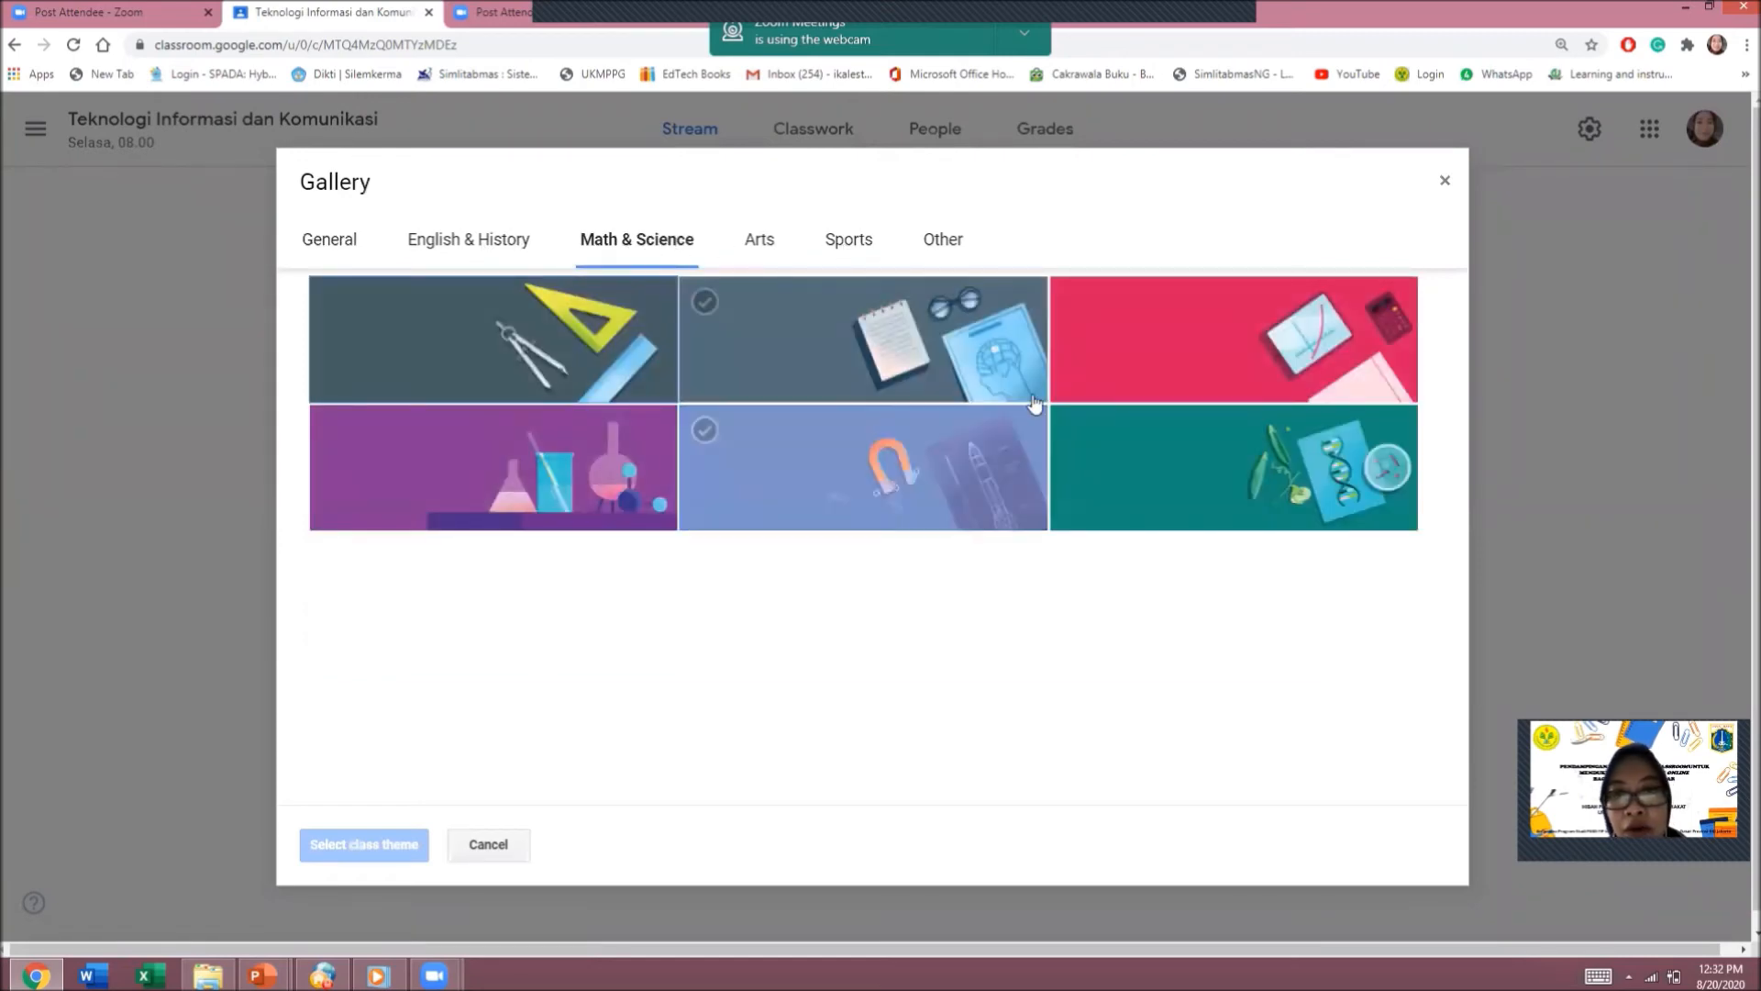
left_click(755, 246)
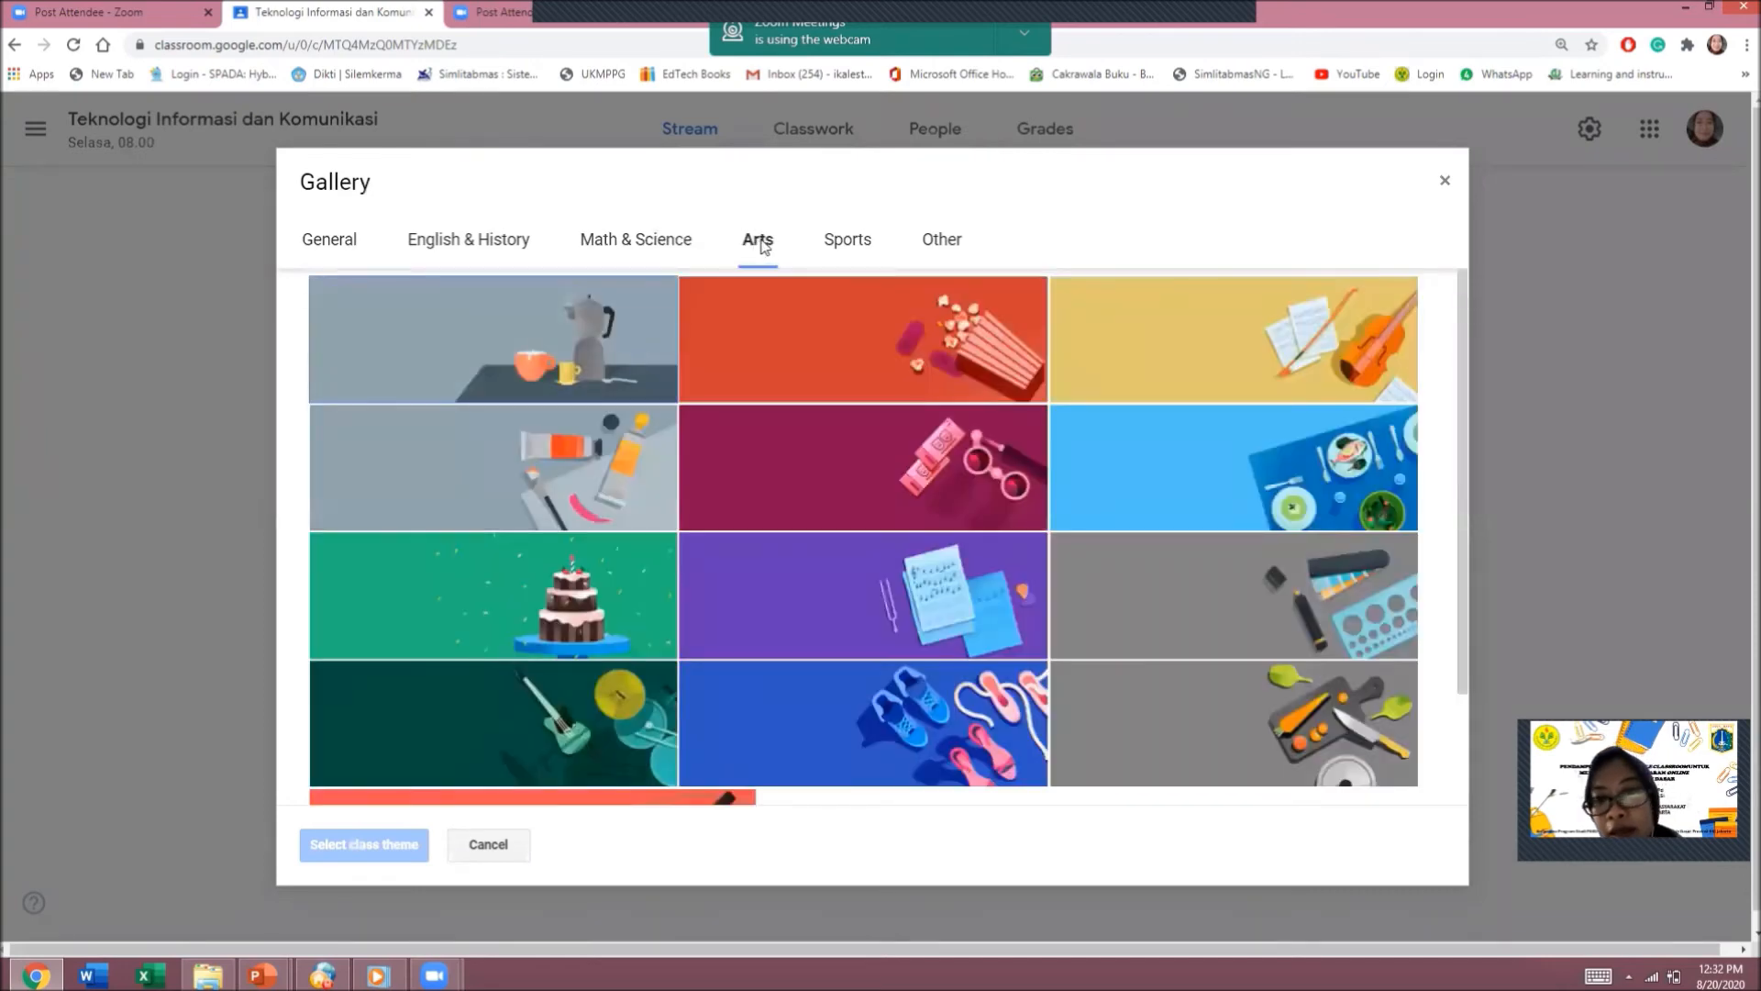
left_click(471, 241)
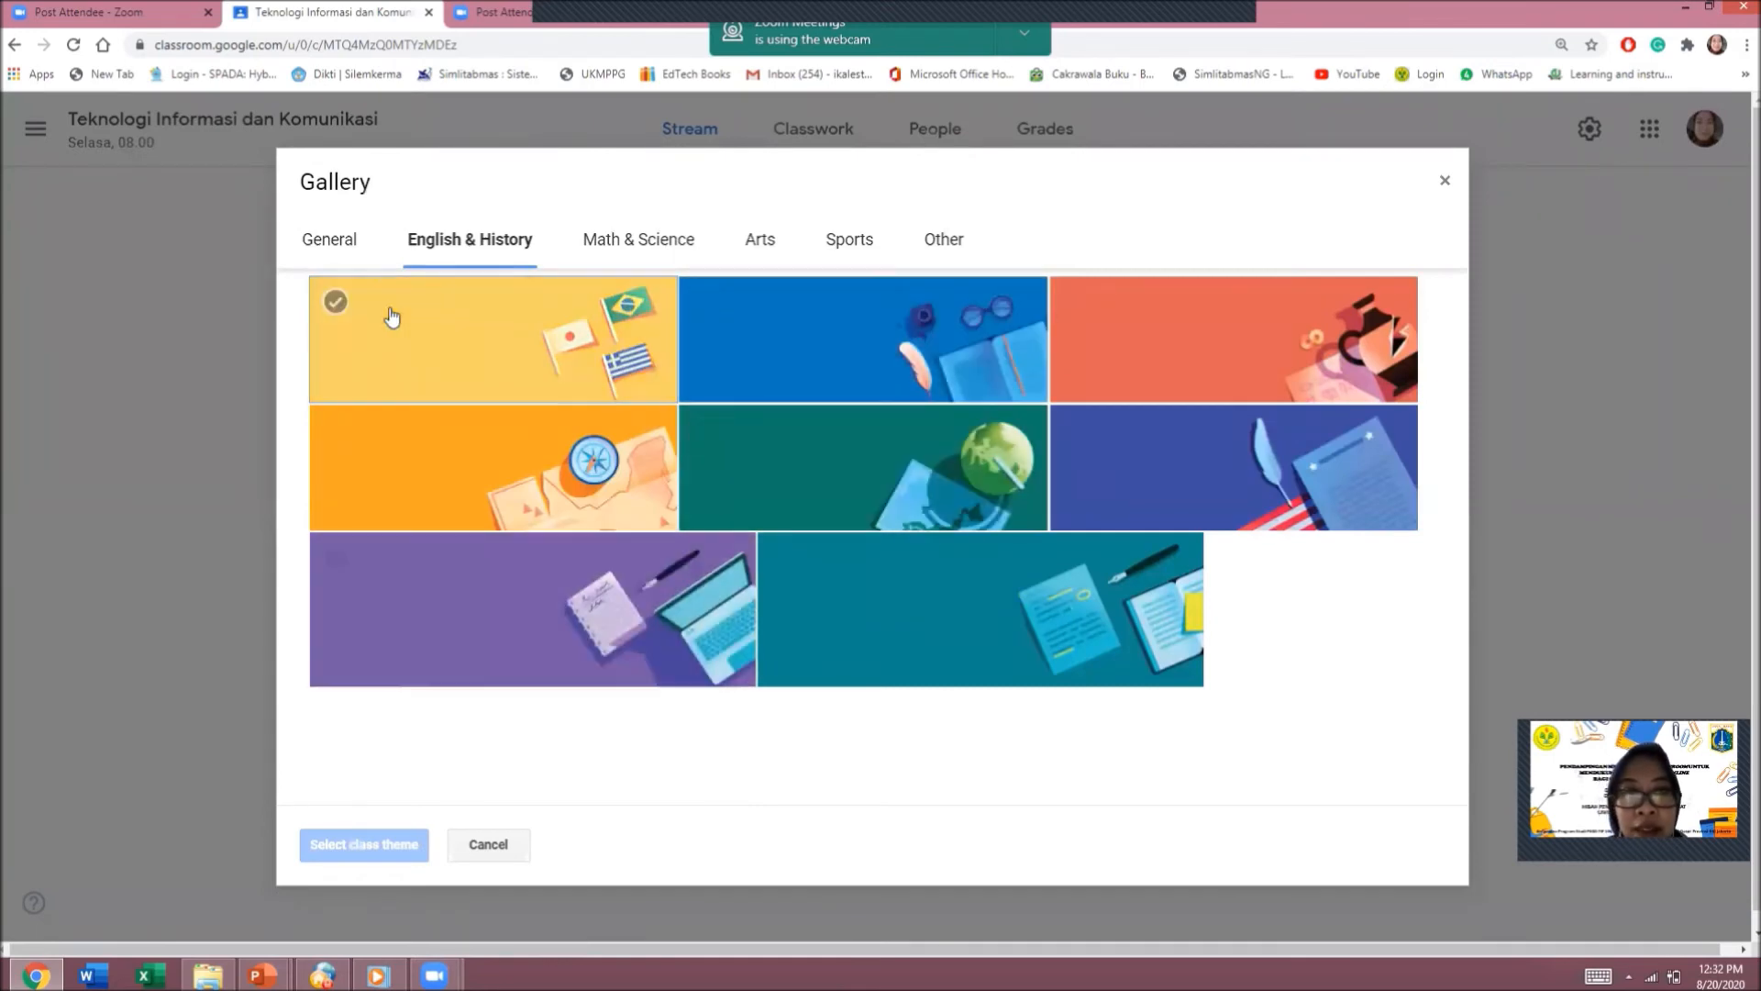
left_click(330, 239)
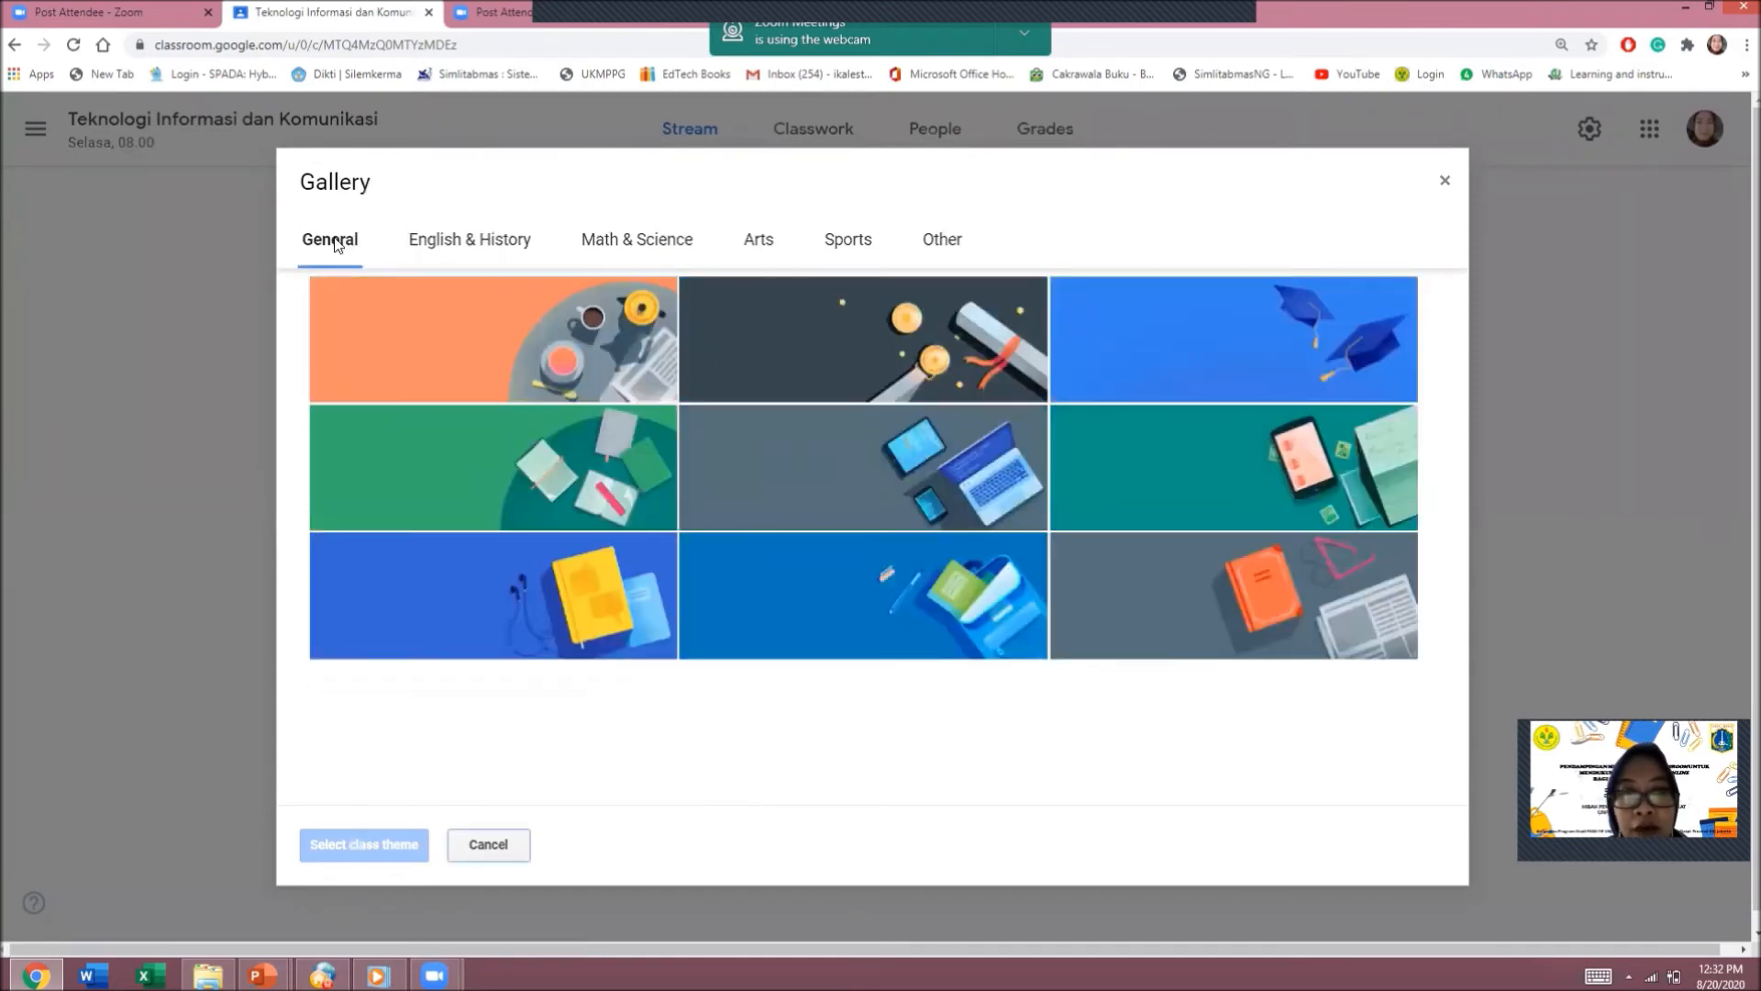
left_click(983, 471)
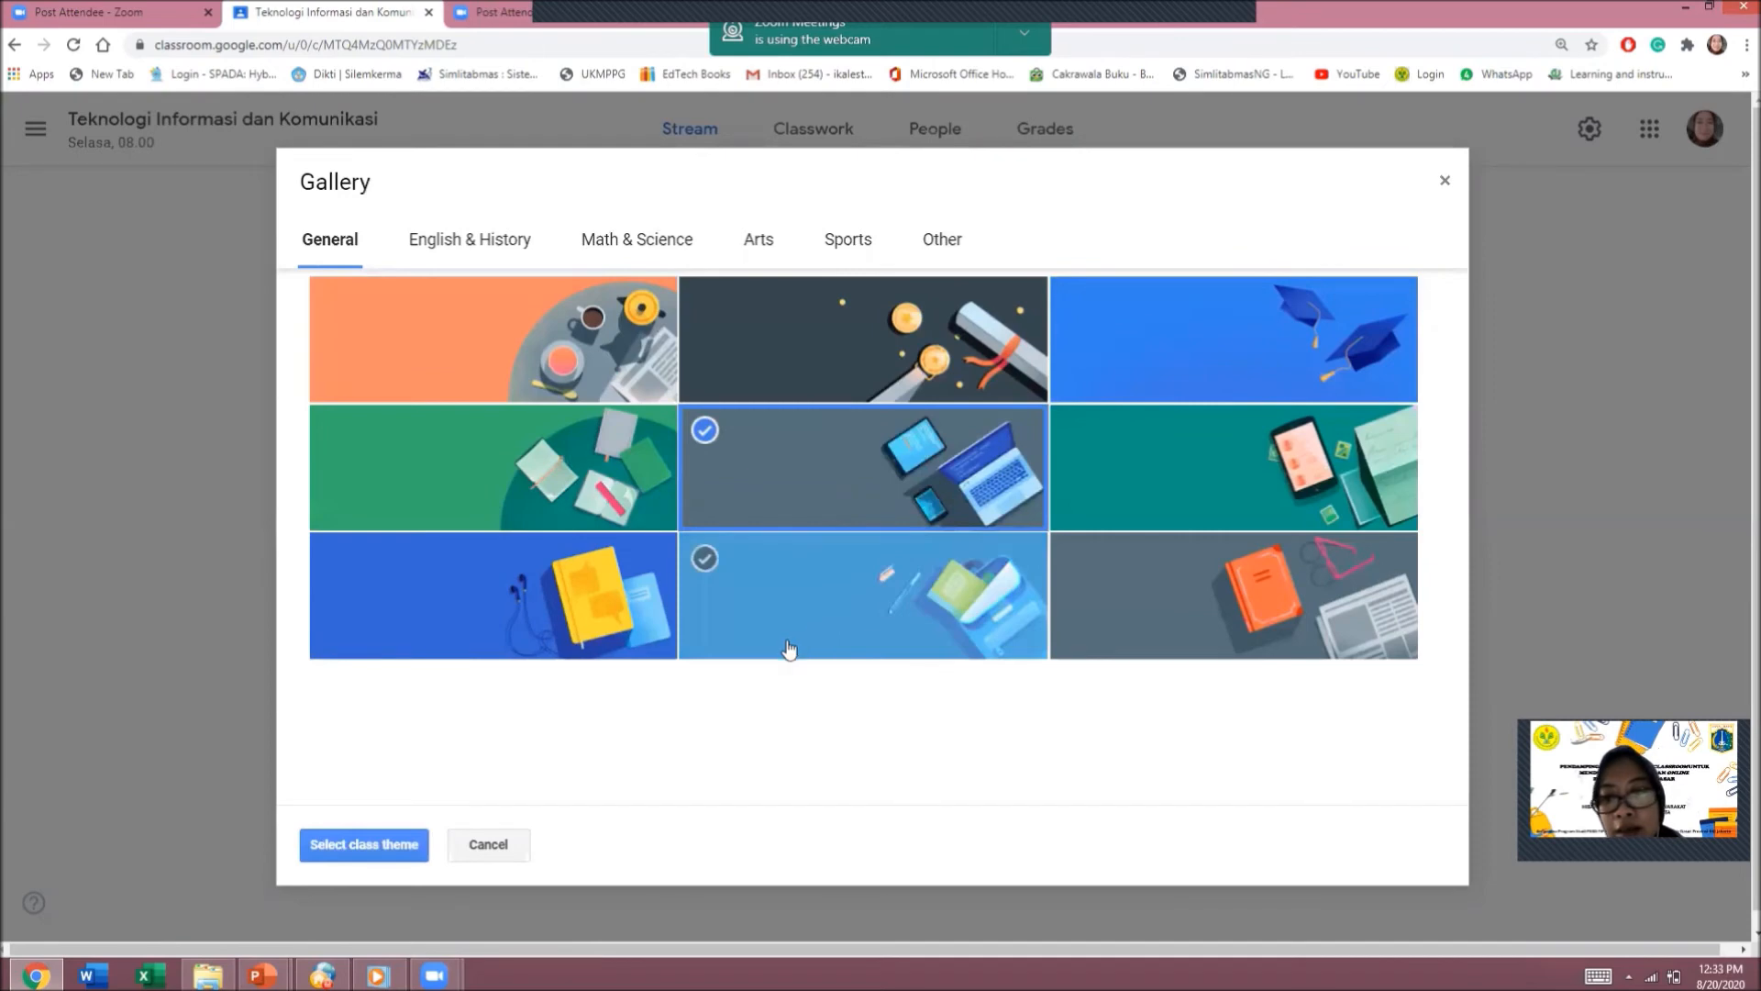
left_click(365, 845)
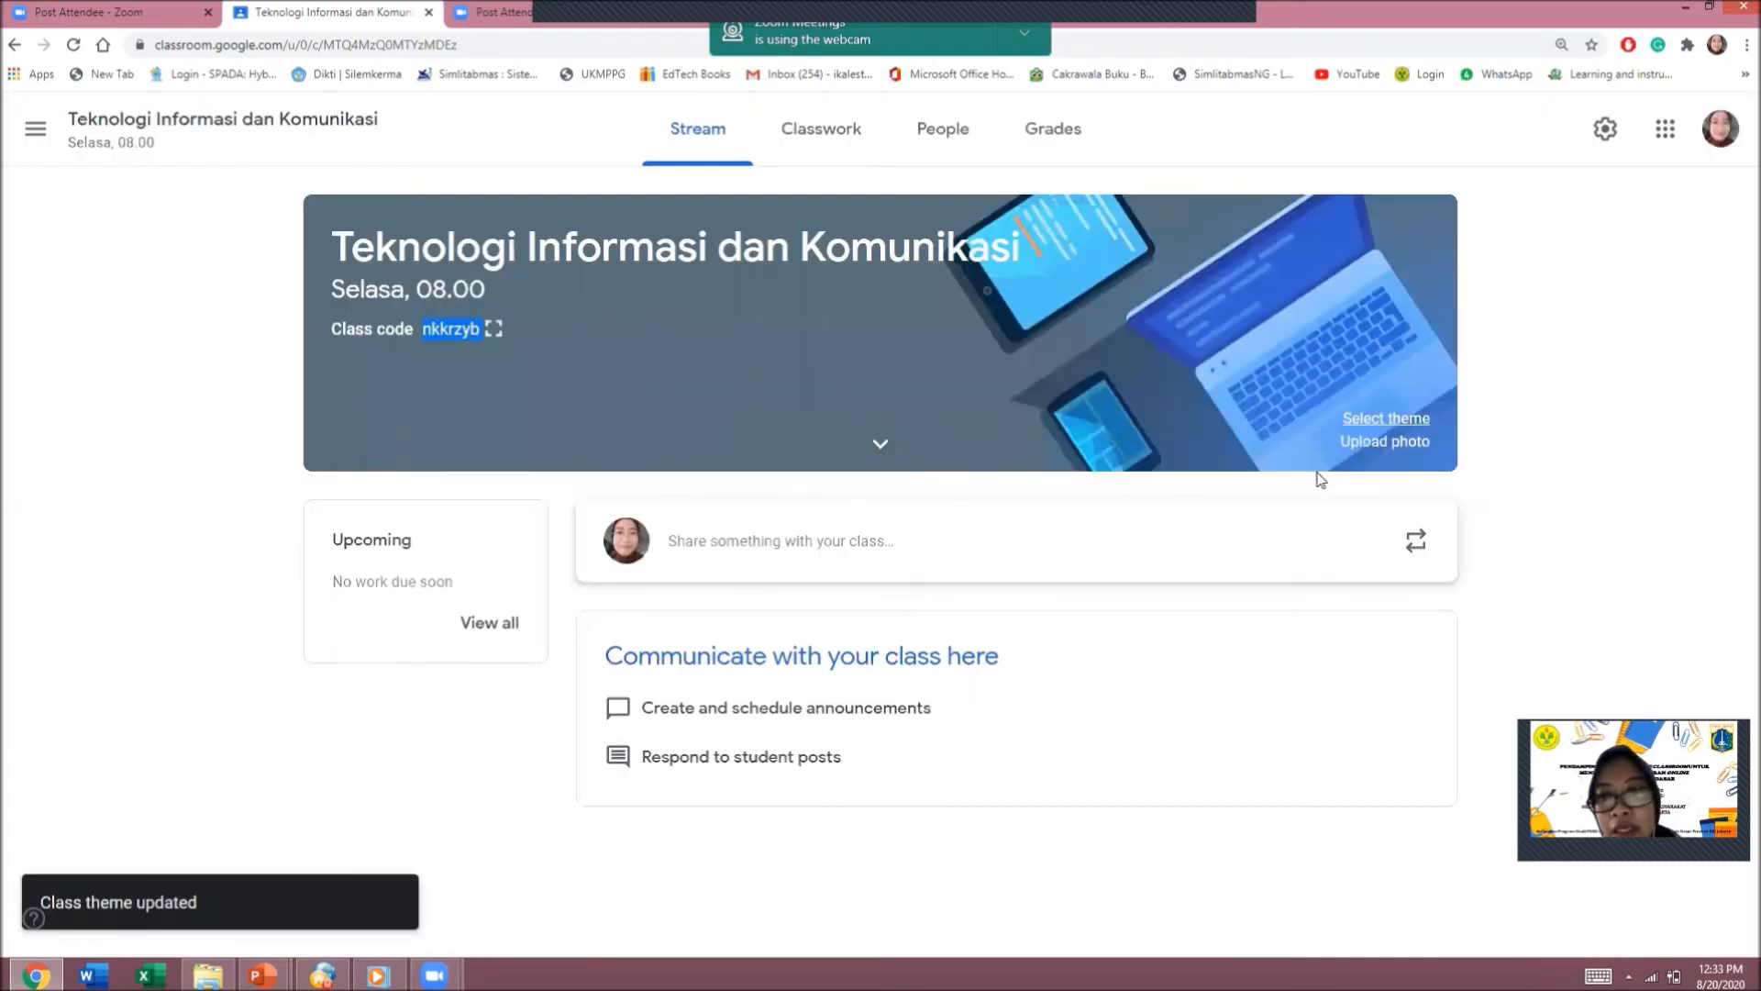
- Upload the Desktop JPG image whose file name starts with "P2M" as a custom photo for the class theme
left_click(1384, 443)
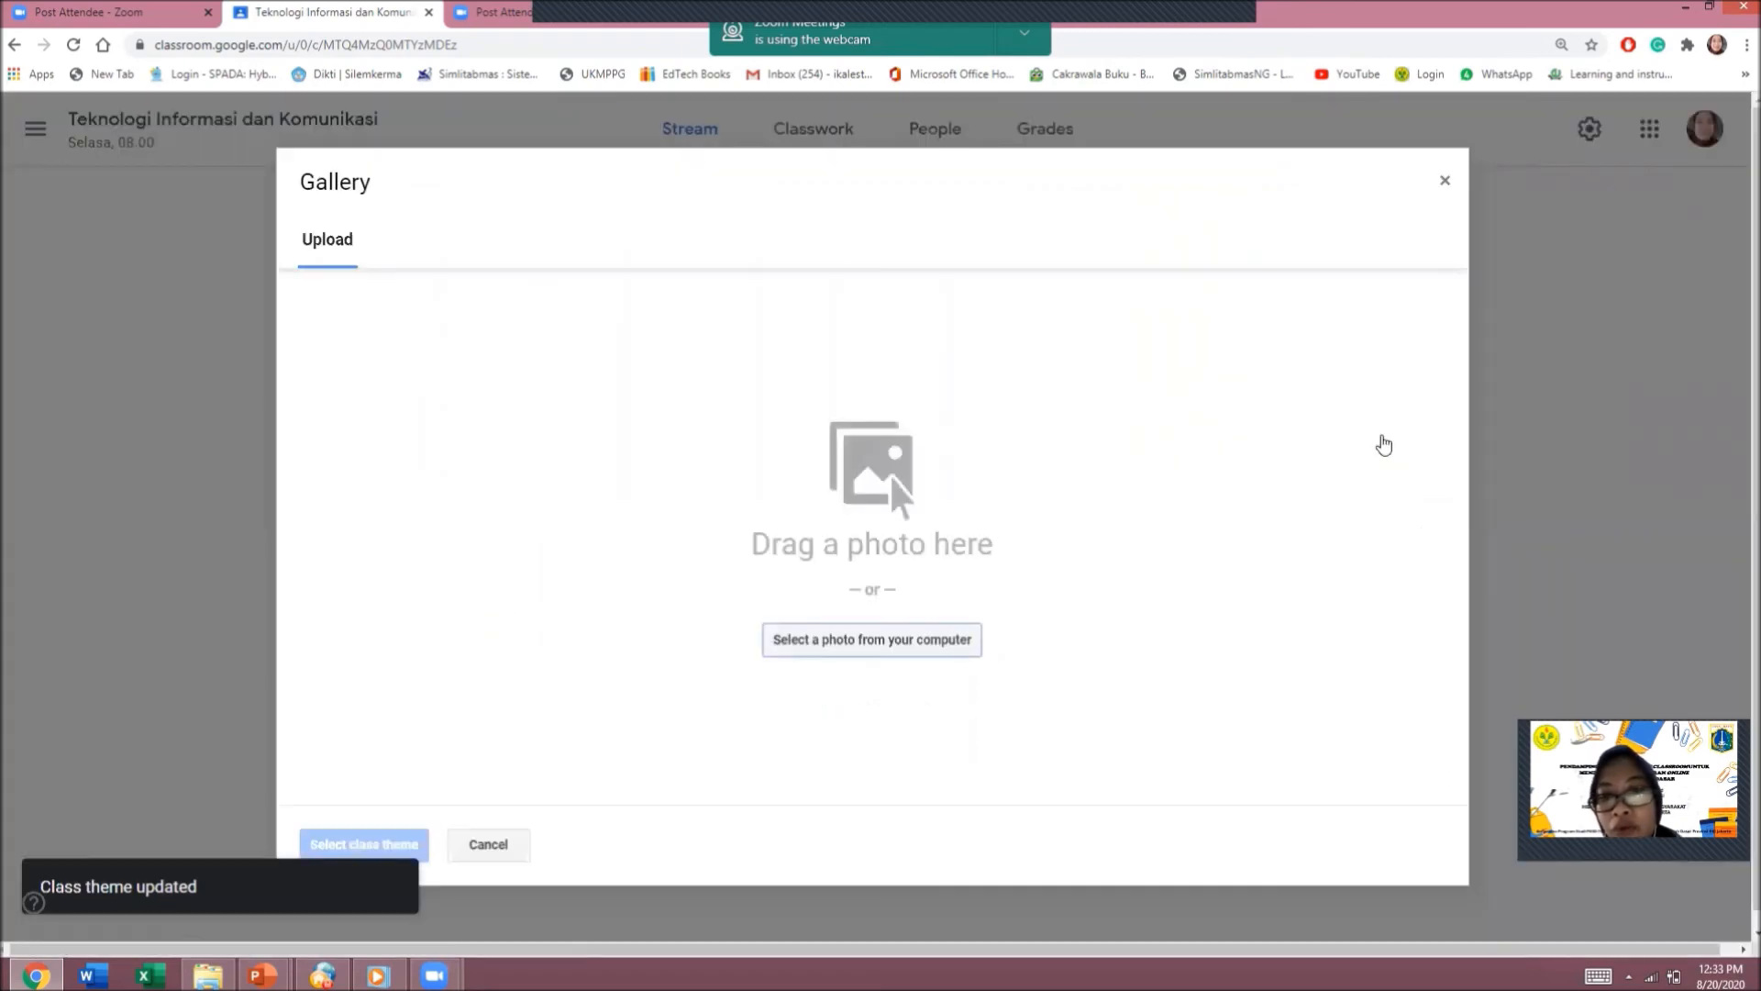
left_click(916, 639)
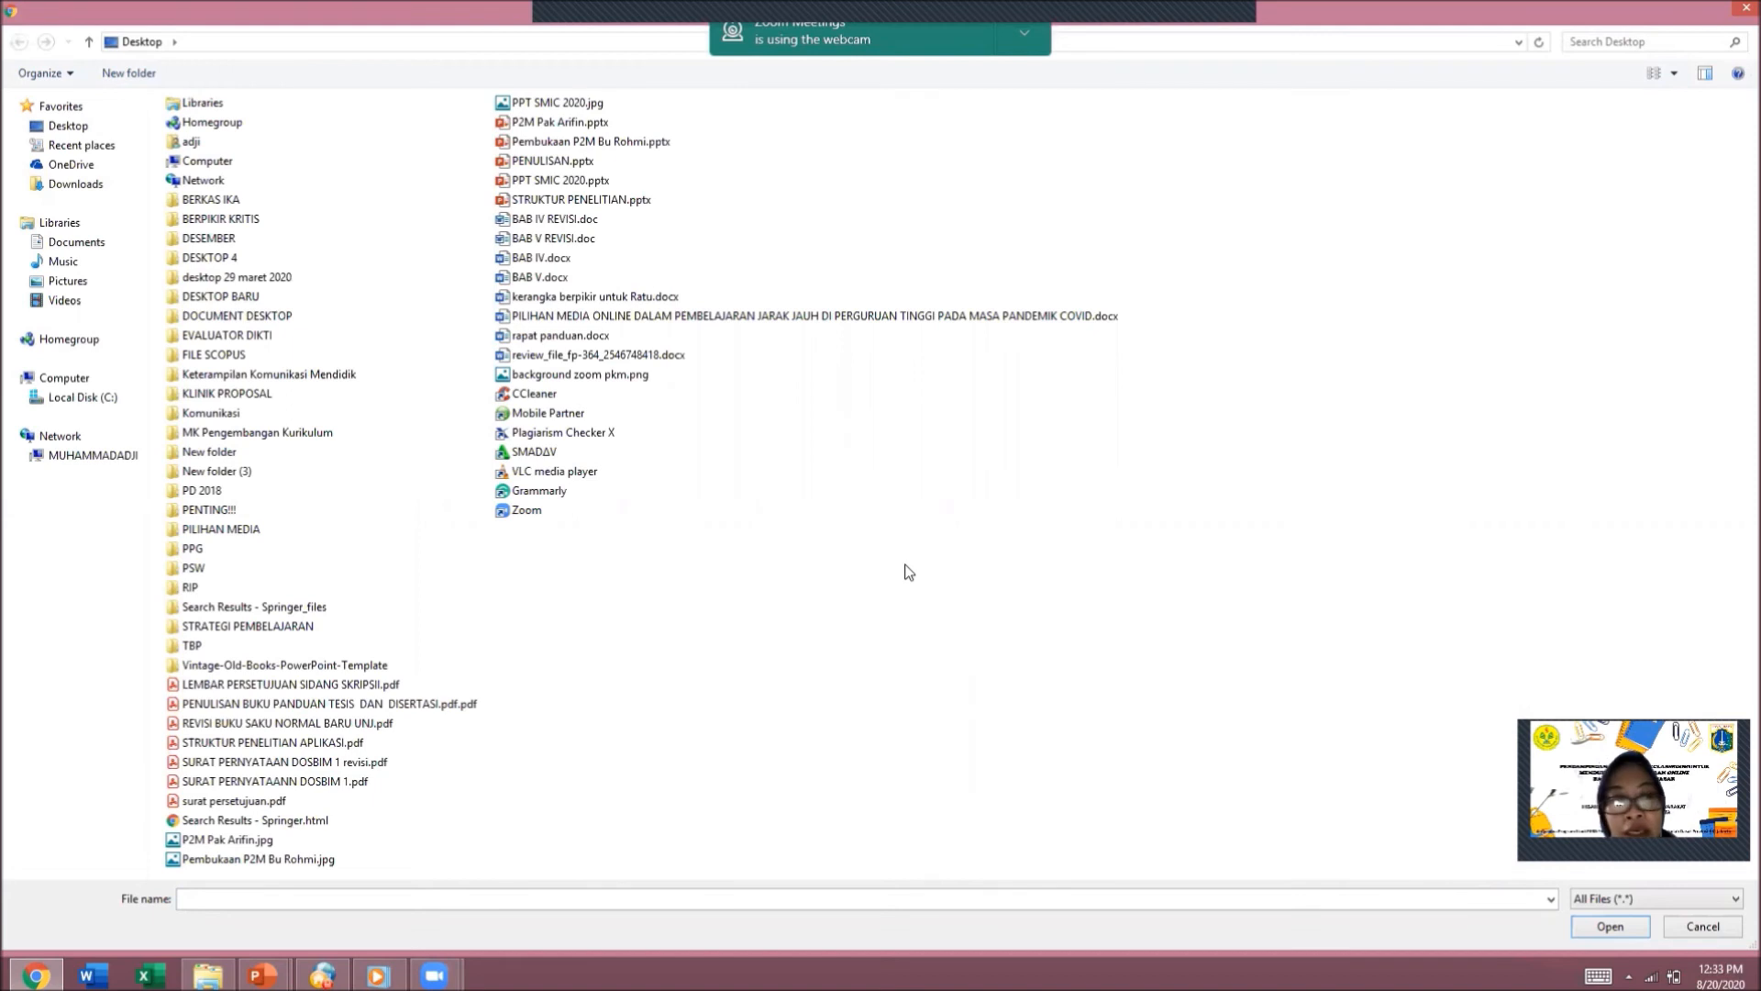
left_click(217, 841)
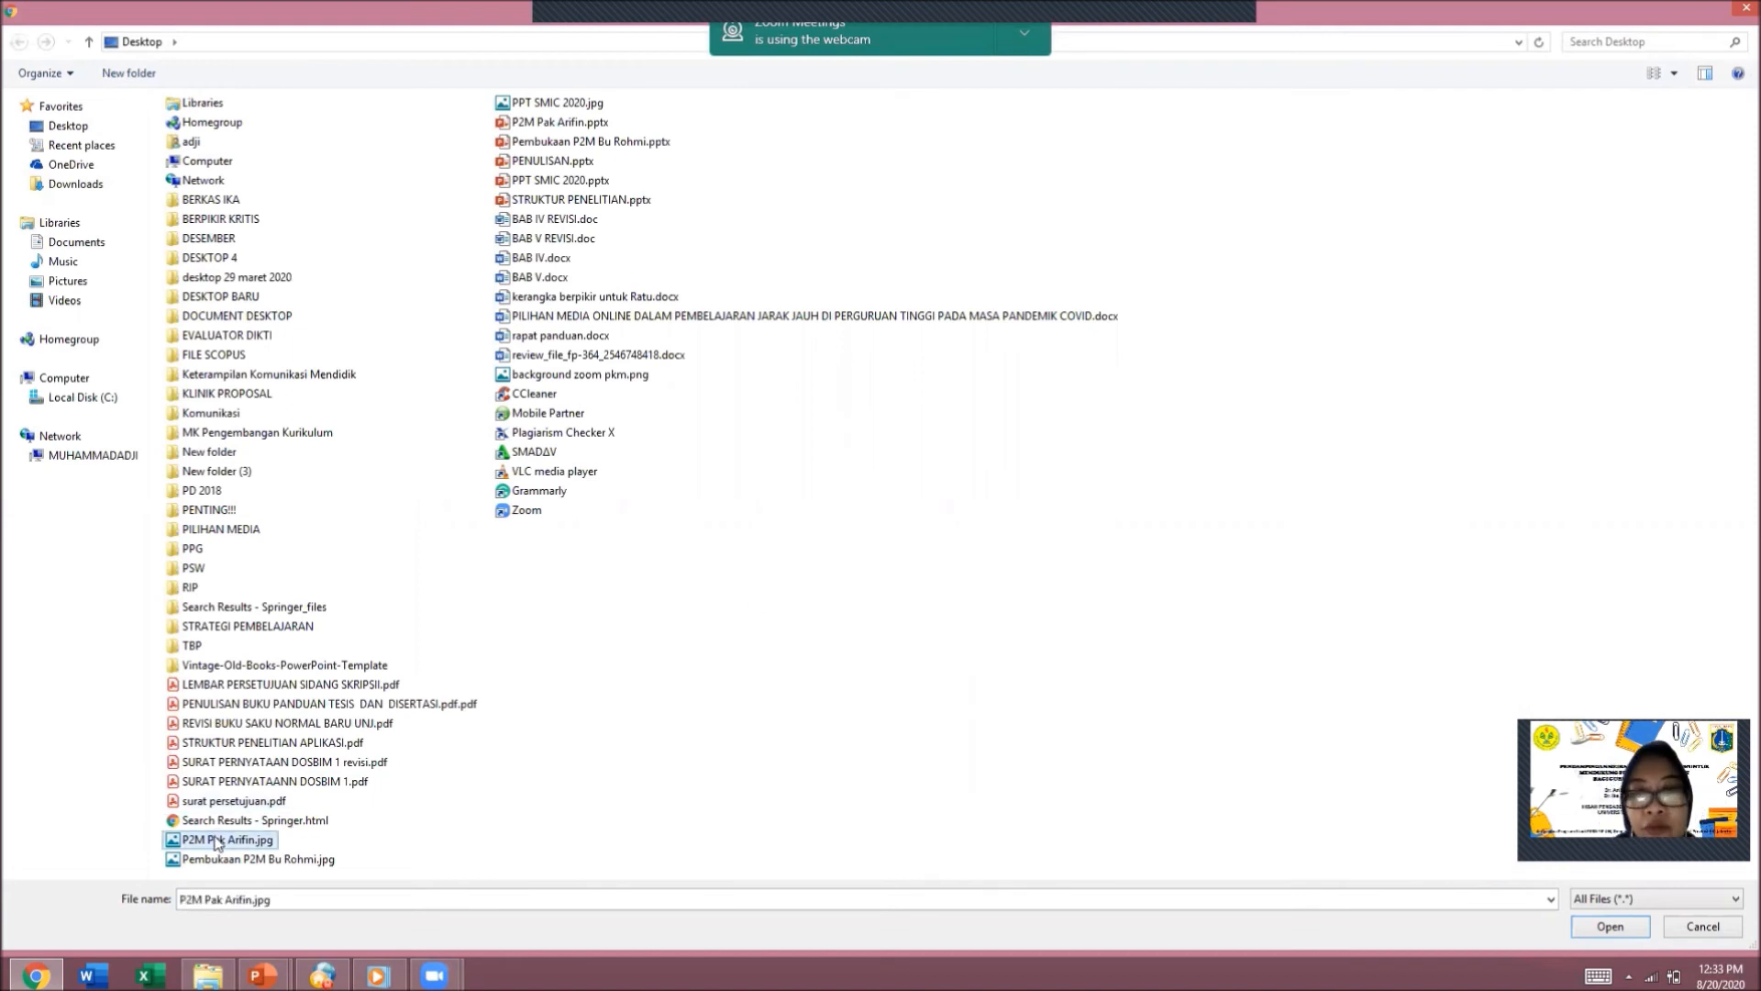
left_click(1609, 927)
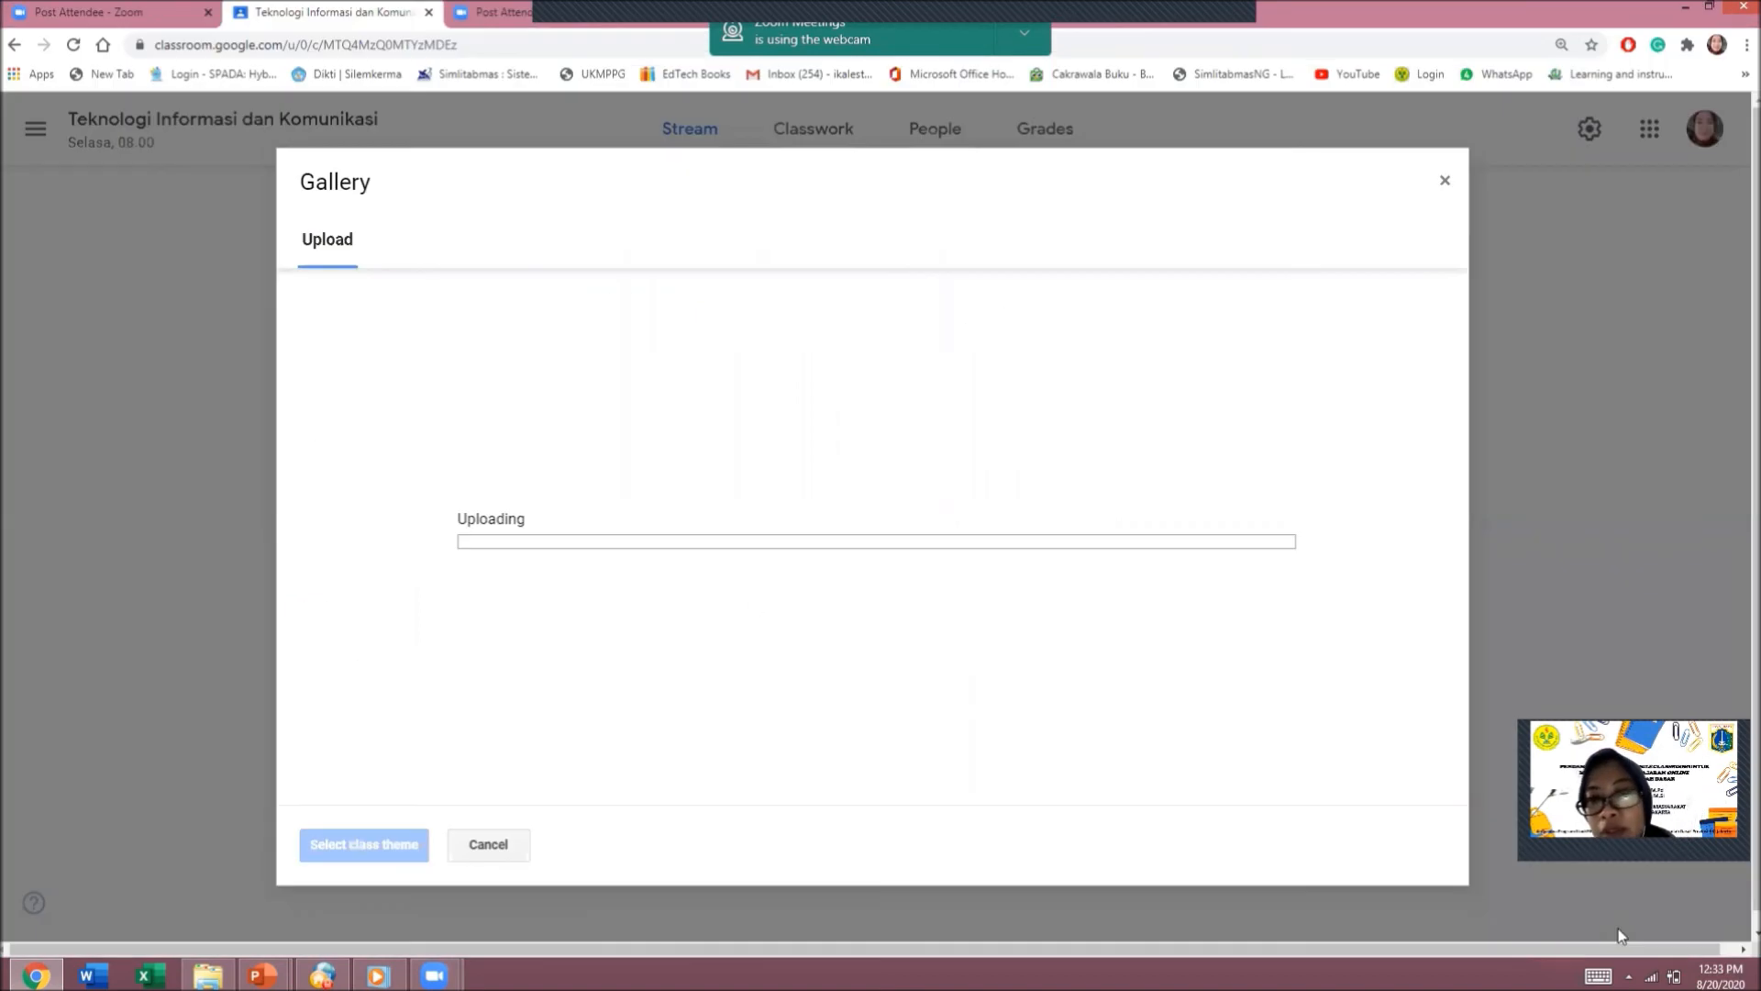